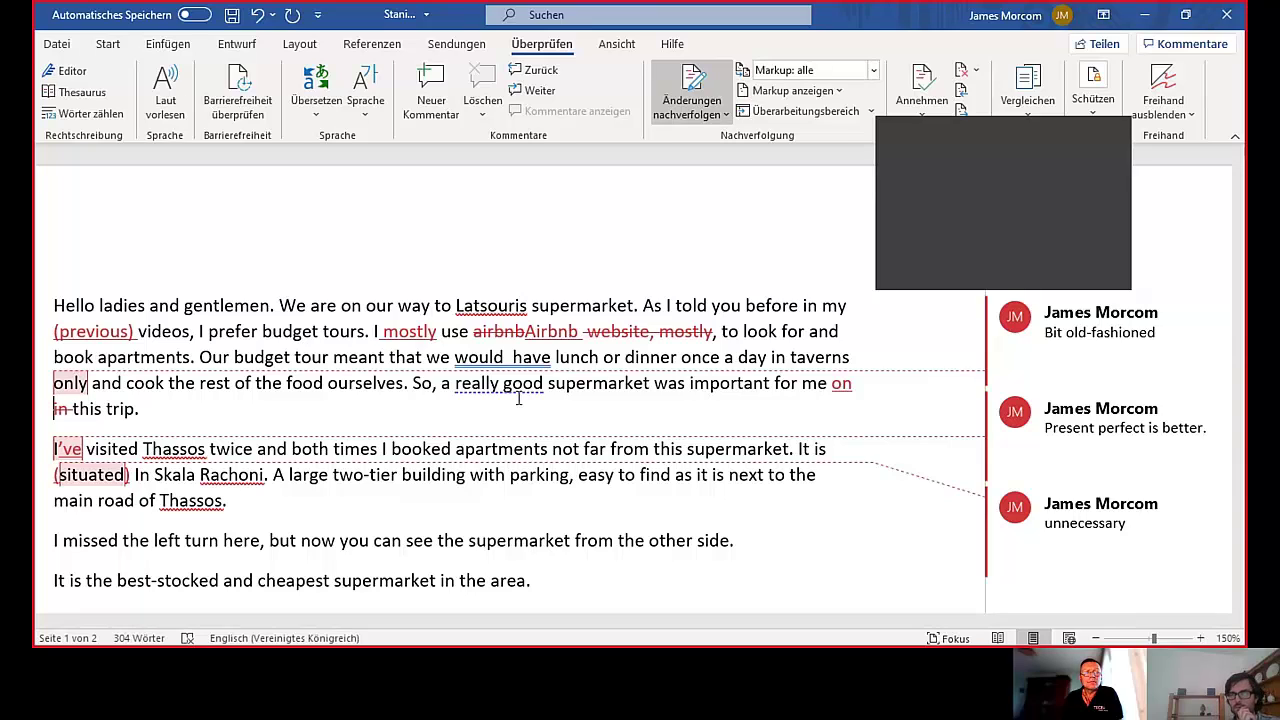
Insert the tracked suggestion "(the local restaurants)" before "taverns" in the first paragraph.
mouse_move(1113, 361)
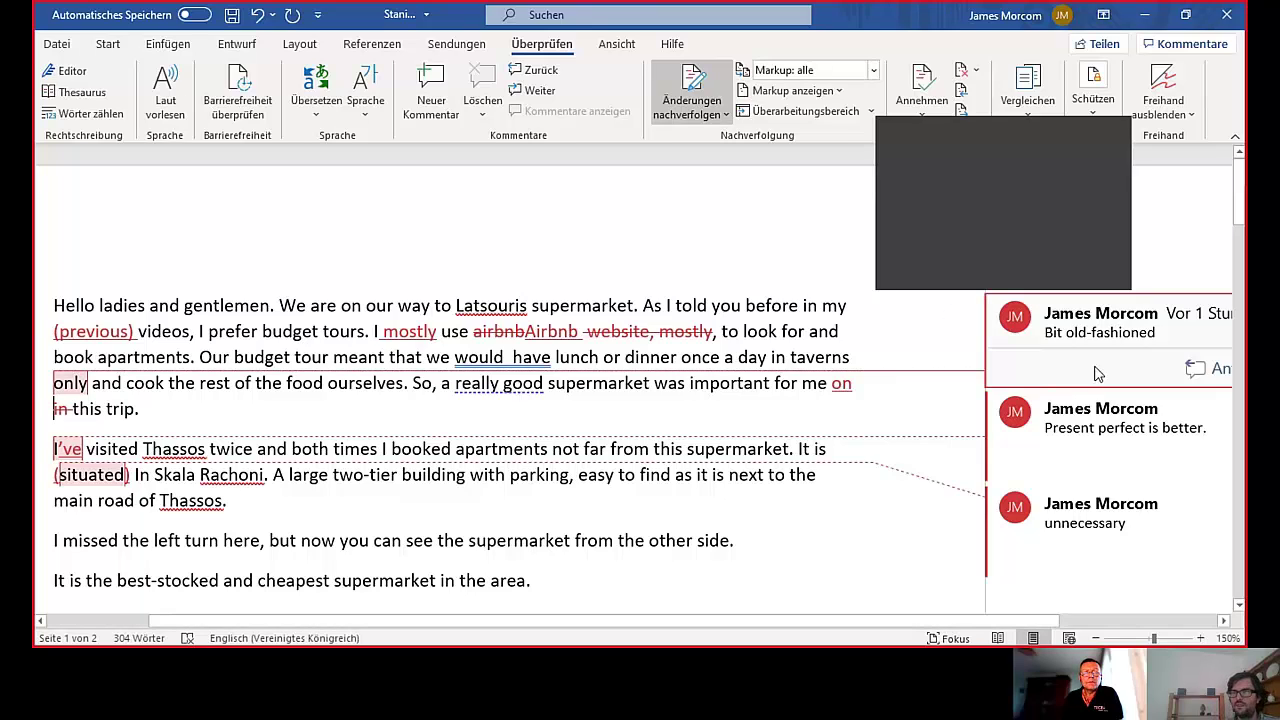
left_click(791, 360)
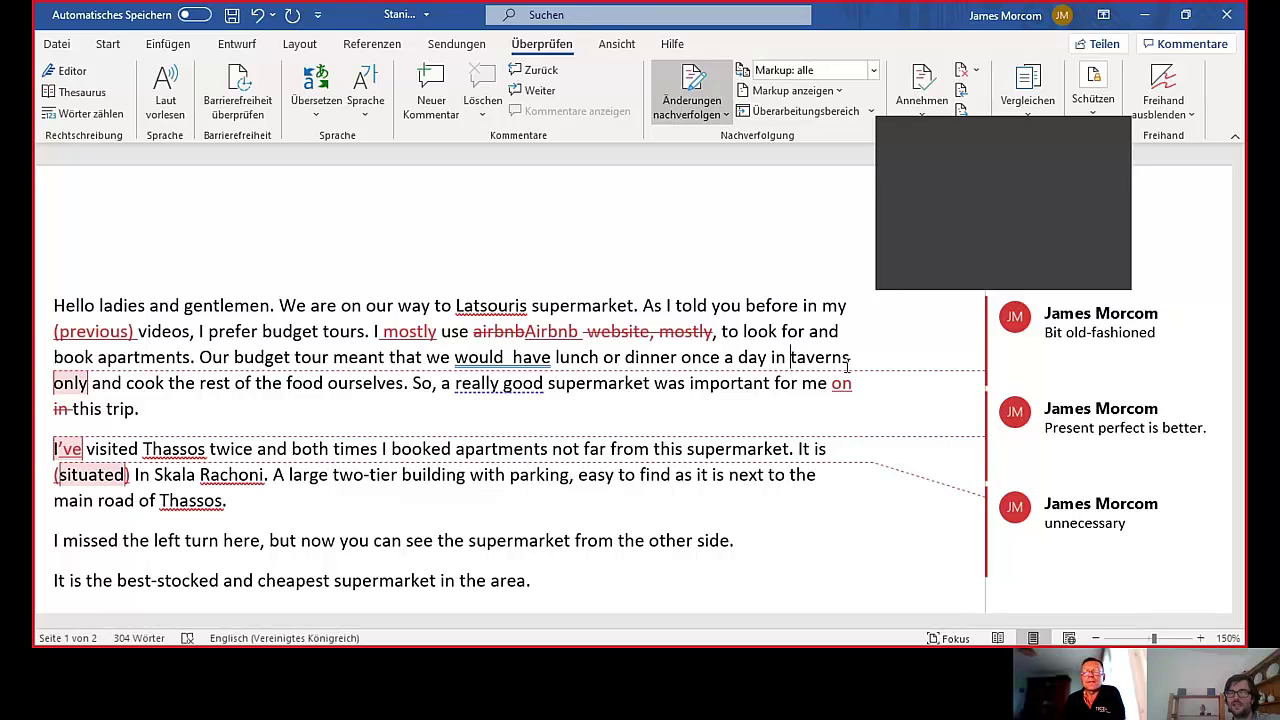
type("(the local")
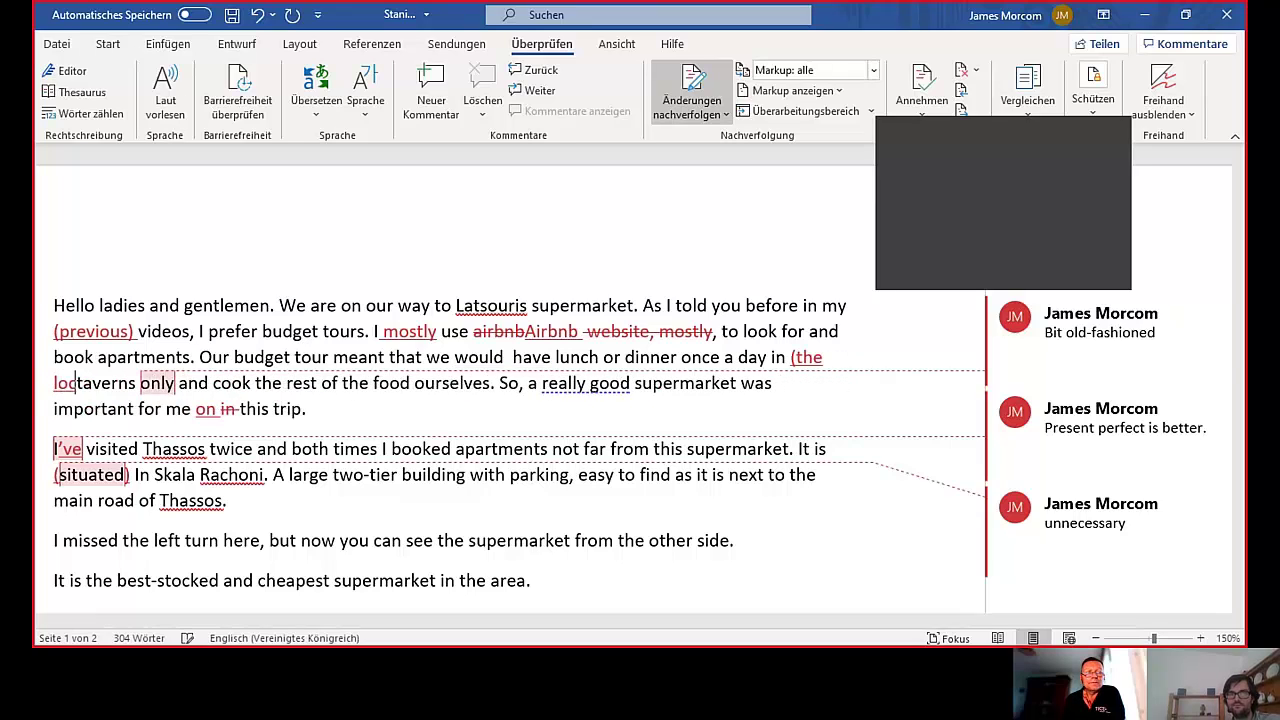
type(" restaura")
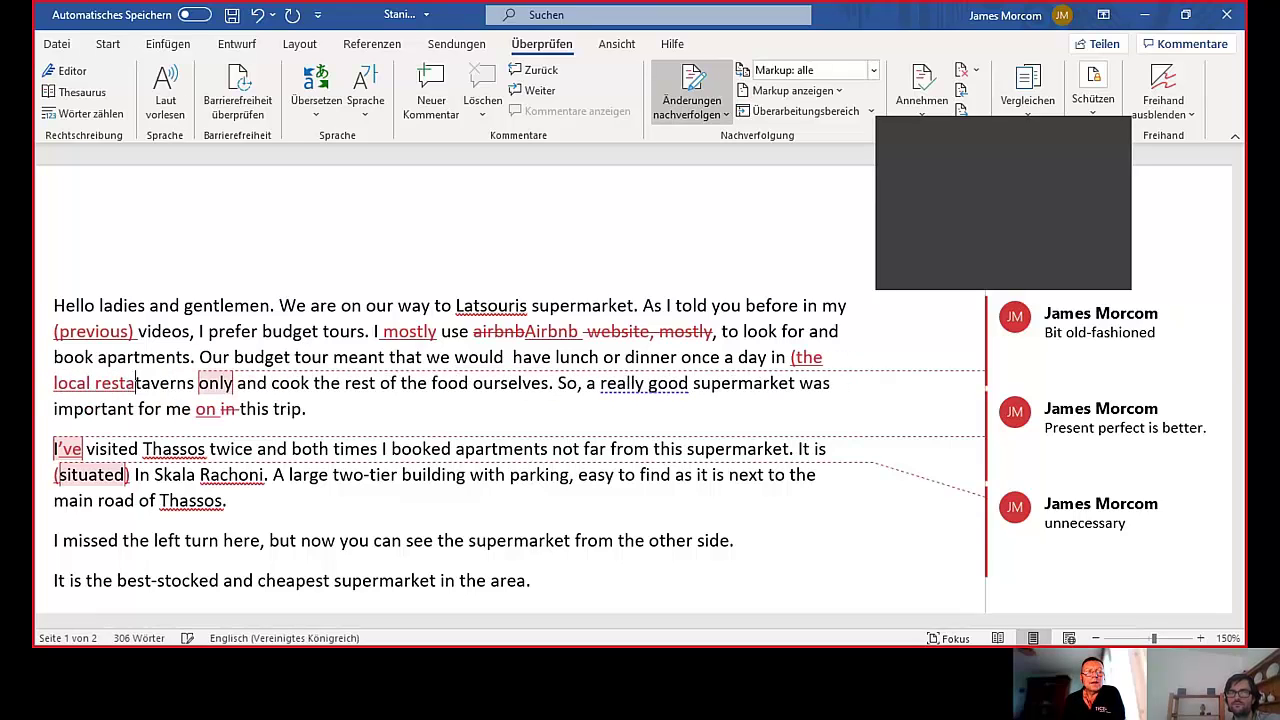
type("nts)")
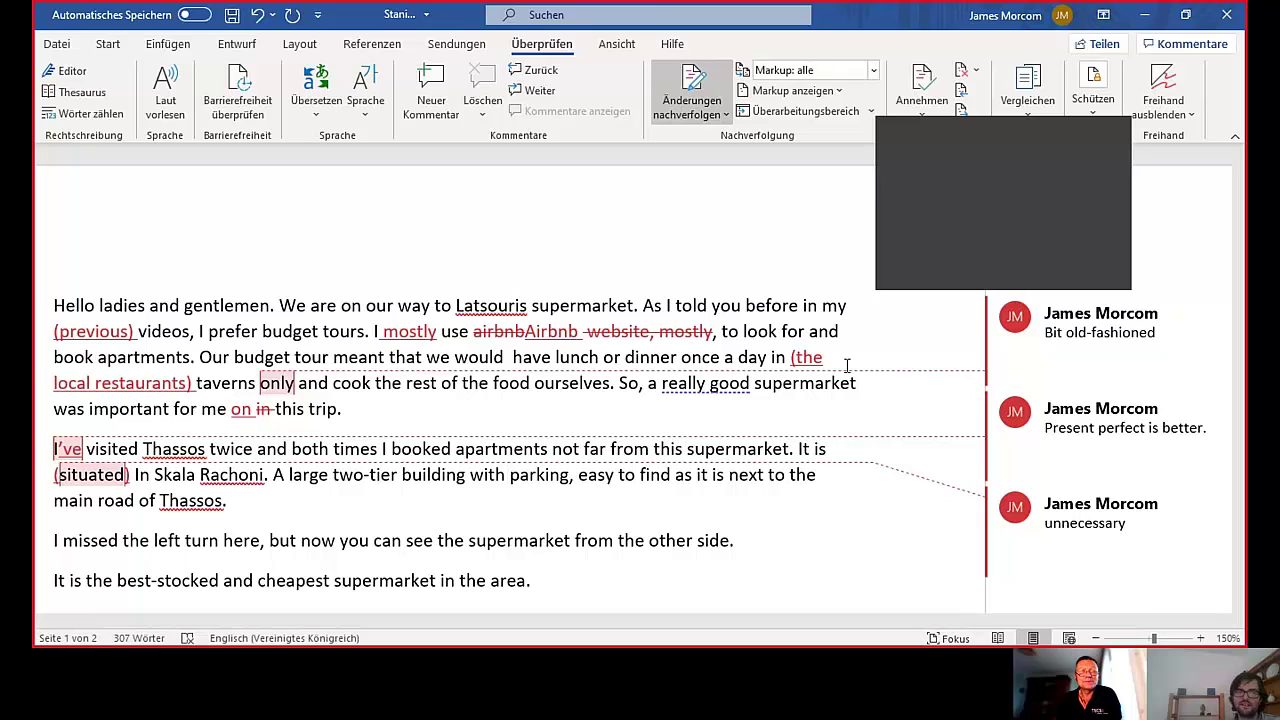
Extend the bracketed suggestion before "taverns" to read "(the local restaurants/tavernas)".
key("BackSpace")
key("BackSpace")
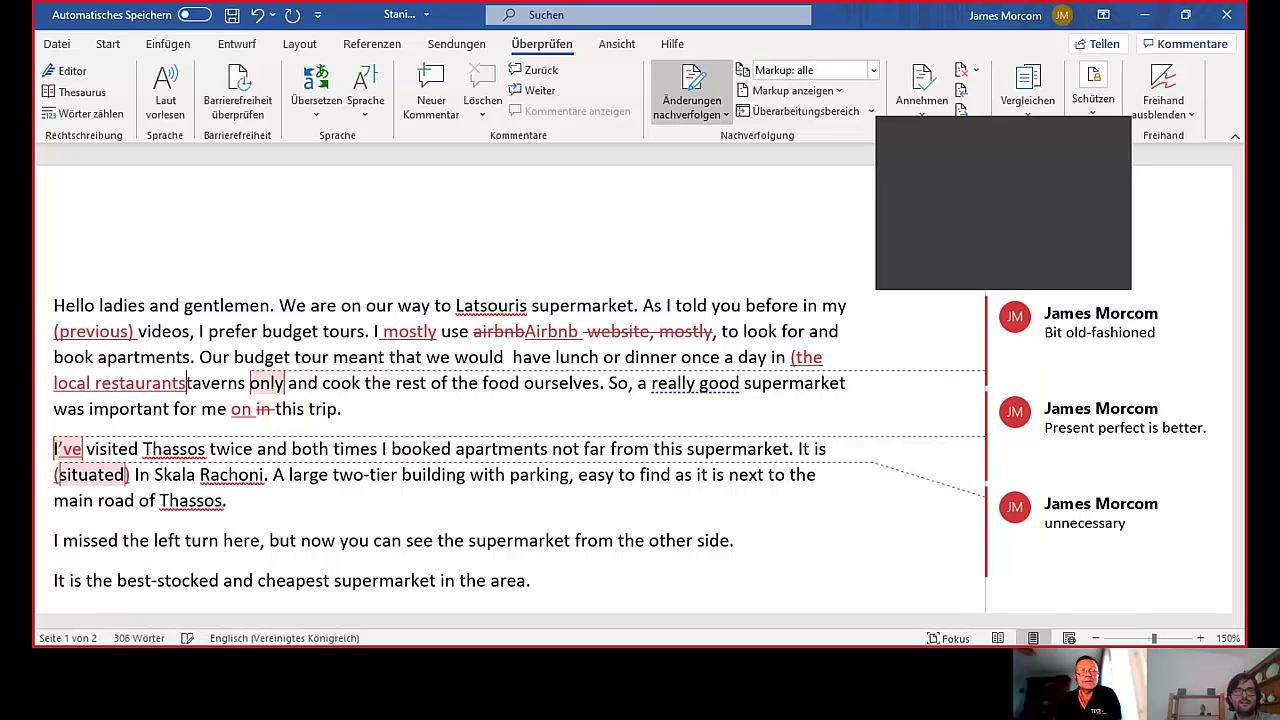
type("/taverba")
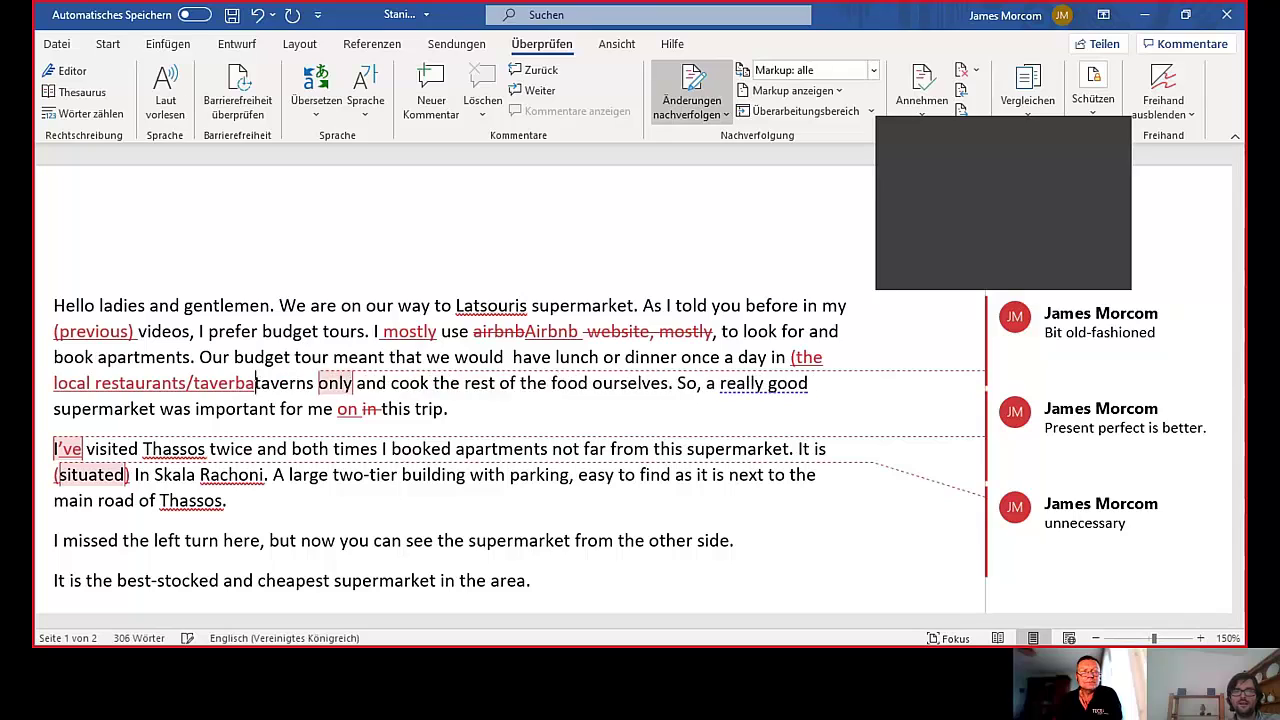
key("BackSpace")
type("nas)")
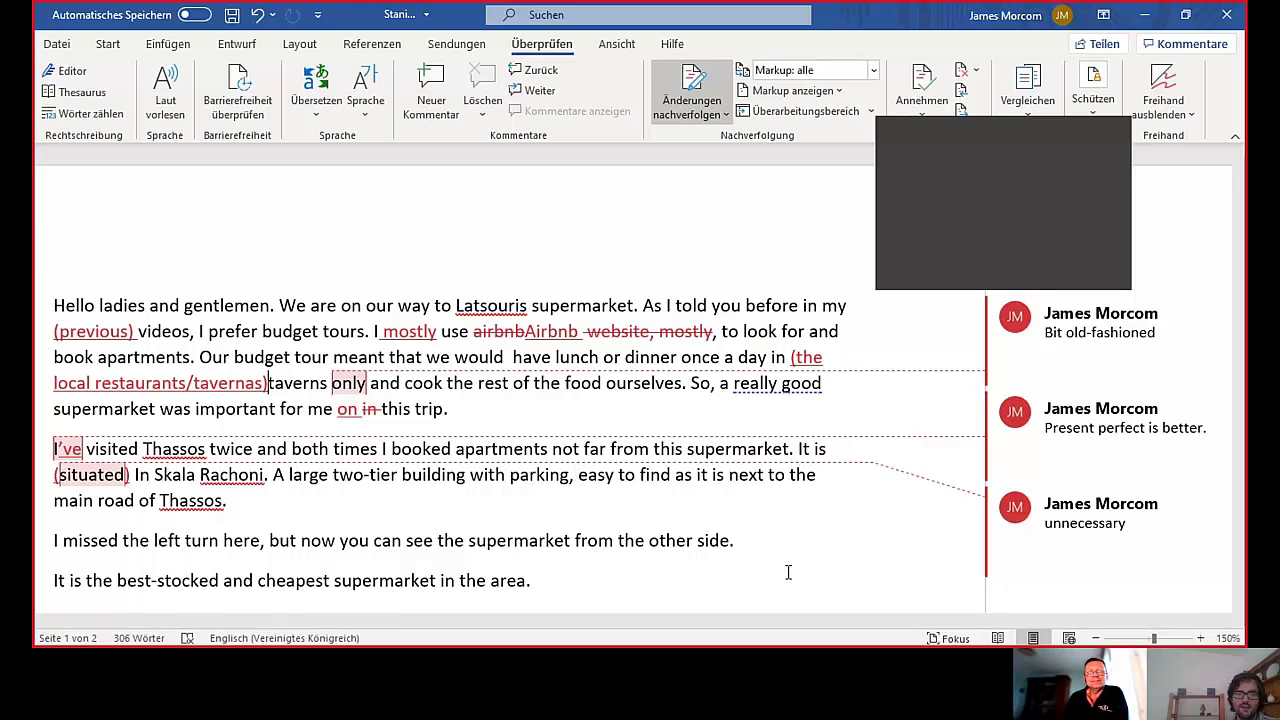
Highlight the corrected "I've" at the start of the second paragraph to point it out.
left_click(80, 449)
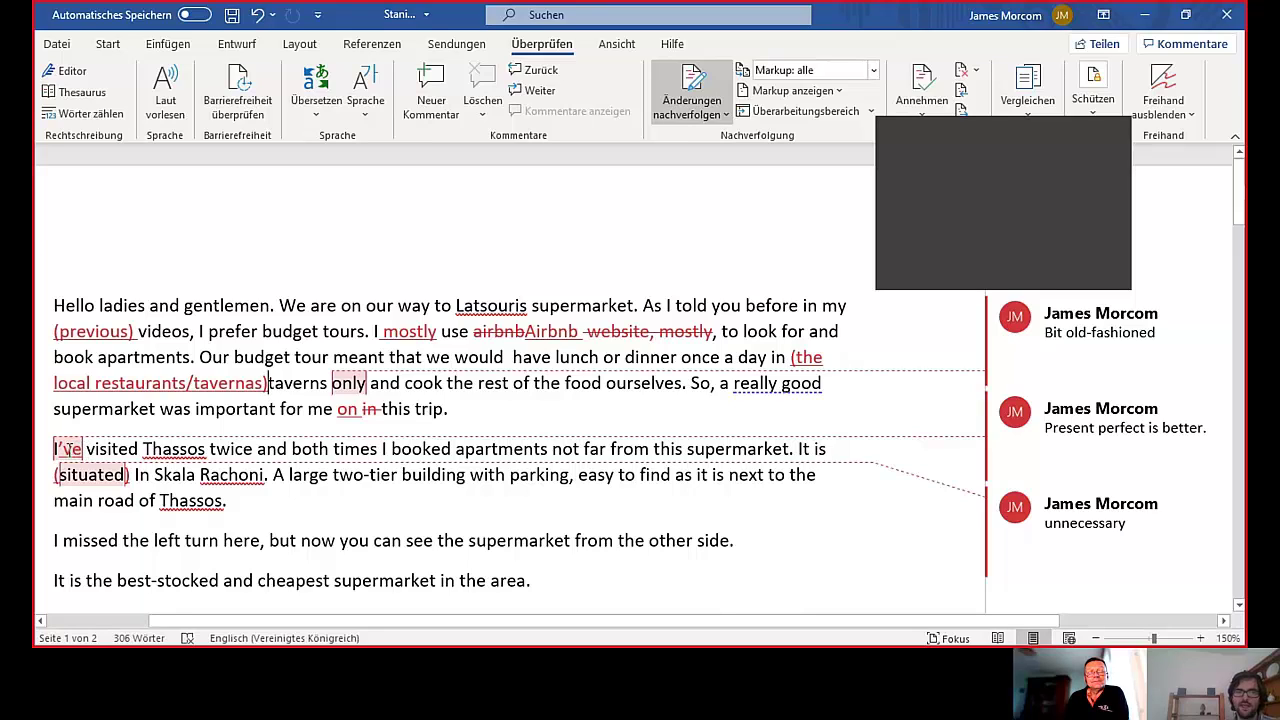
double_click(86, 452)
left_click(75, 450)
left_click_drag(68, 449, 86, 450)
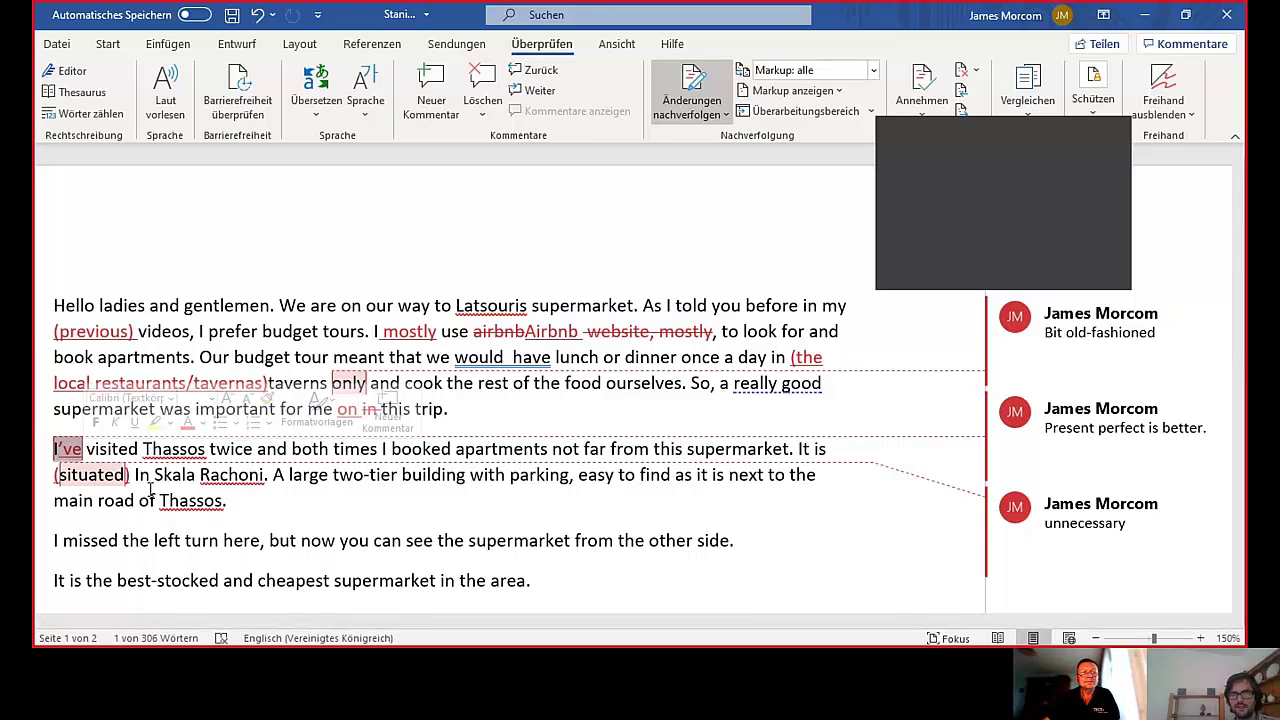
left_click(311, 474)
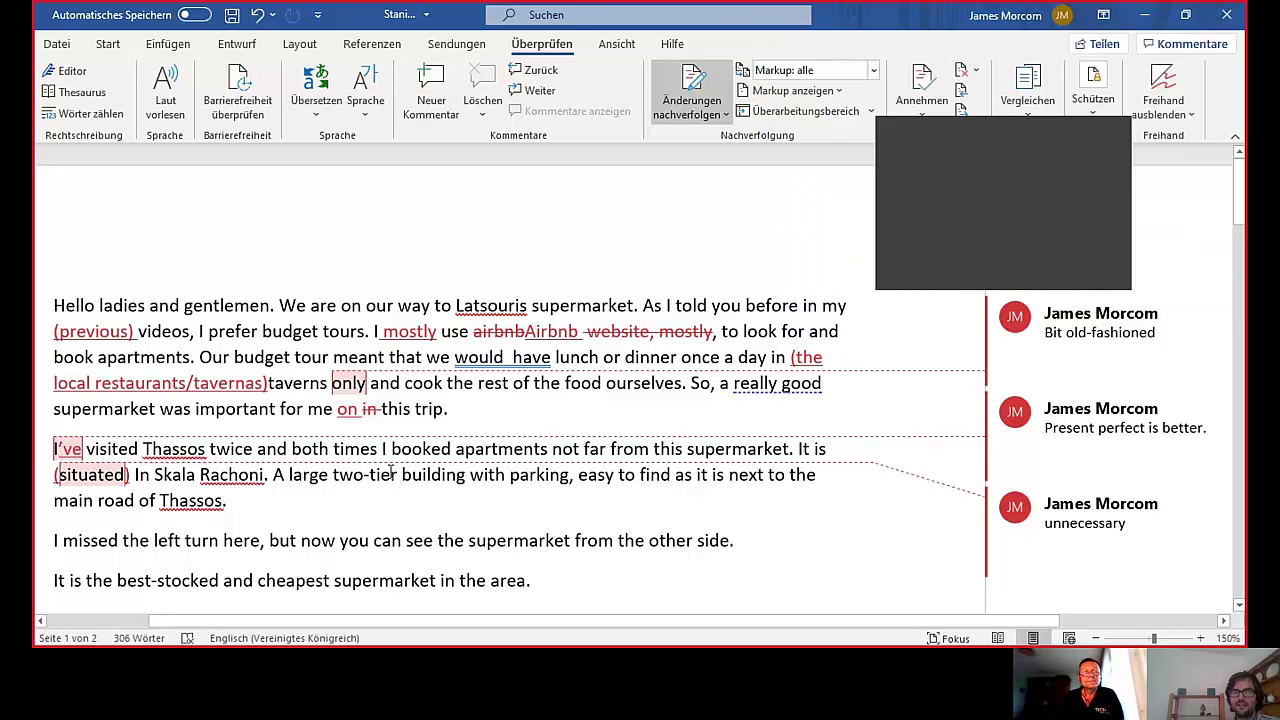
Replace "tier" with "storey" in "two-tier building" in the second paragraph.
double_click(385, 474)
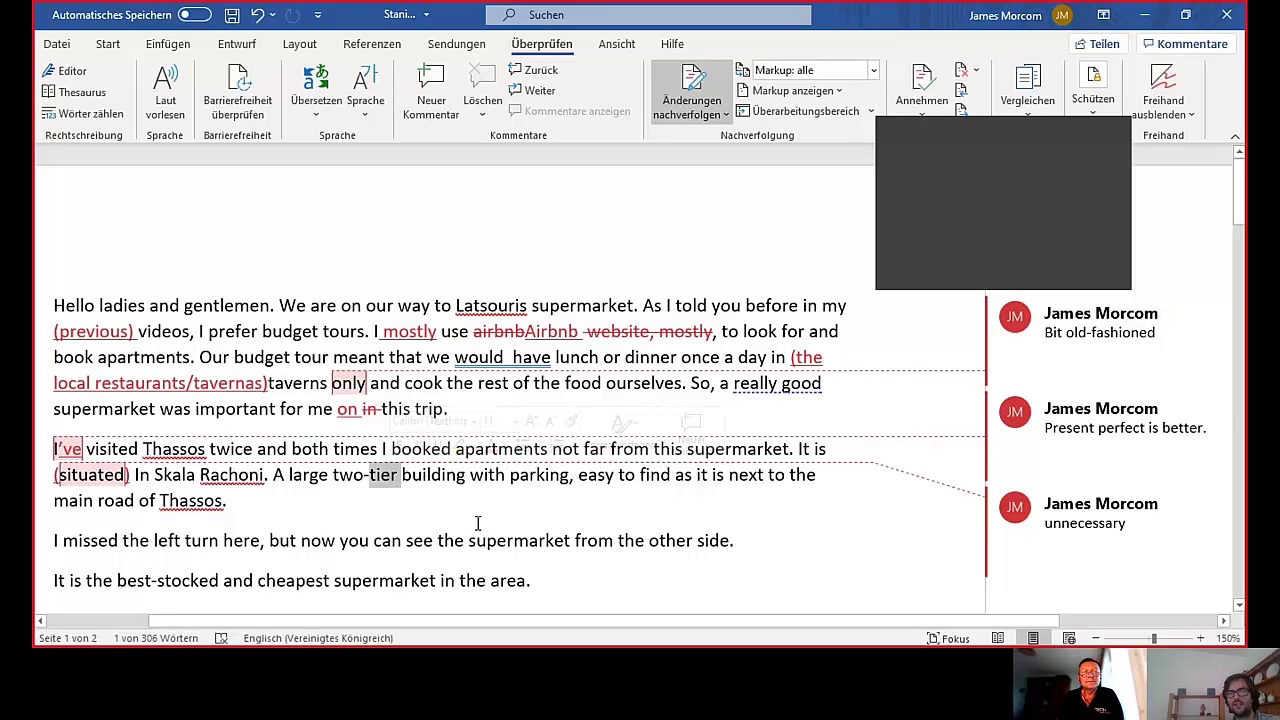
type("so")
key("BackSpace")
type("torey")
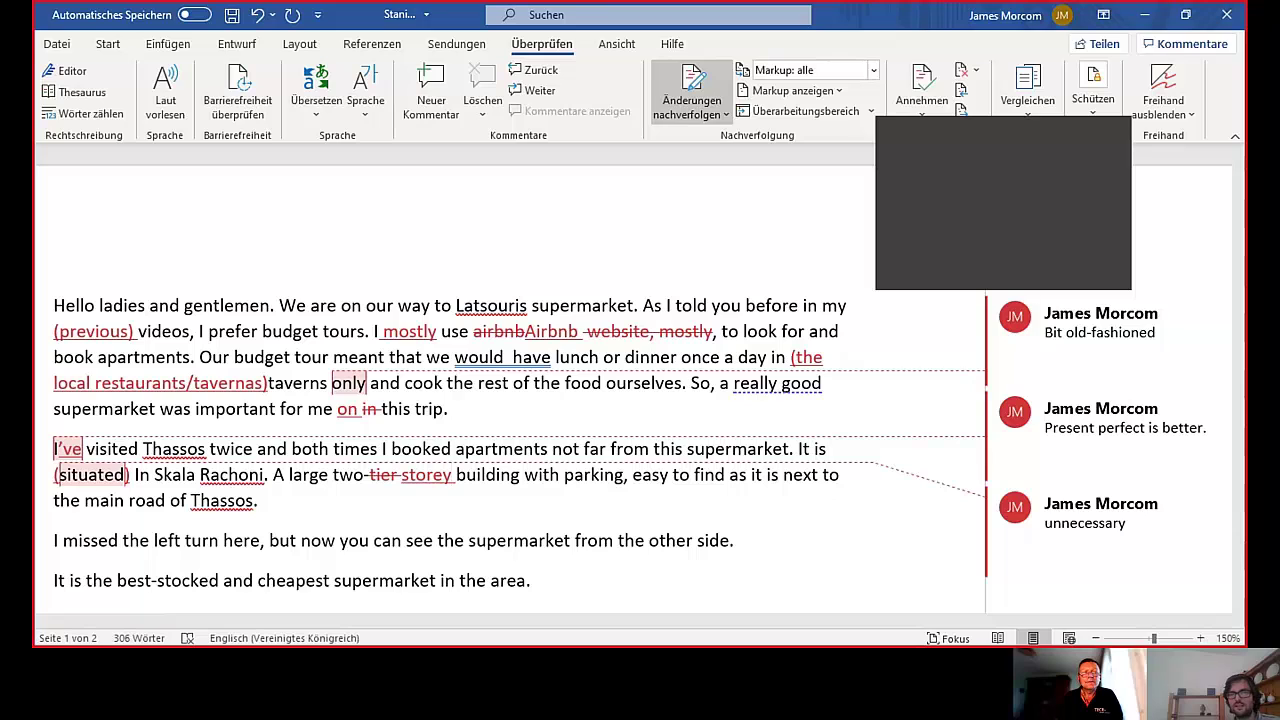
Read through the tracked corrections from the ground floor paragraph down to the subscribe sentence.
scroll(640, 386, "down", 2)
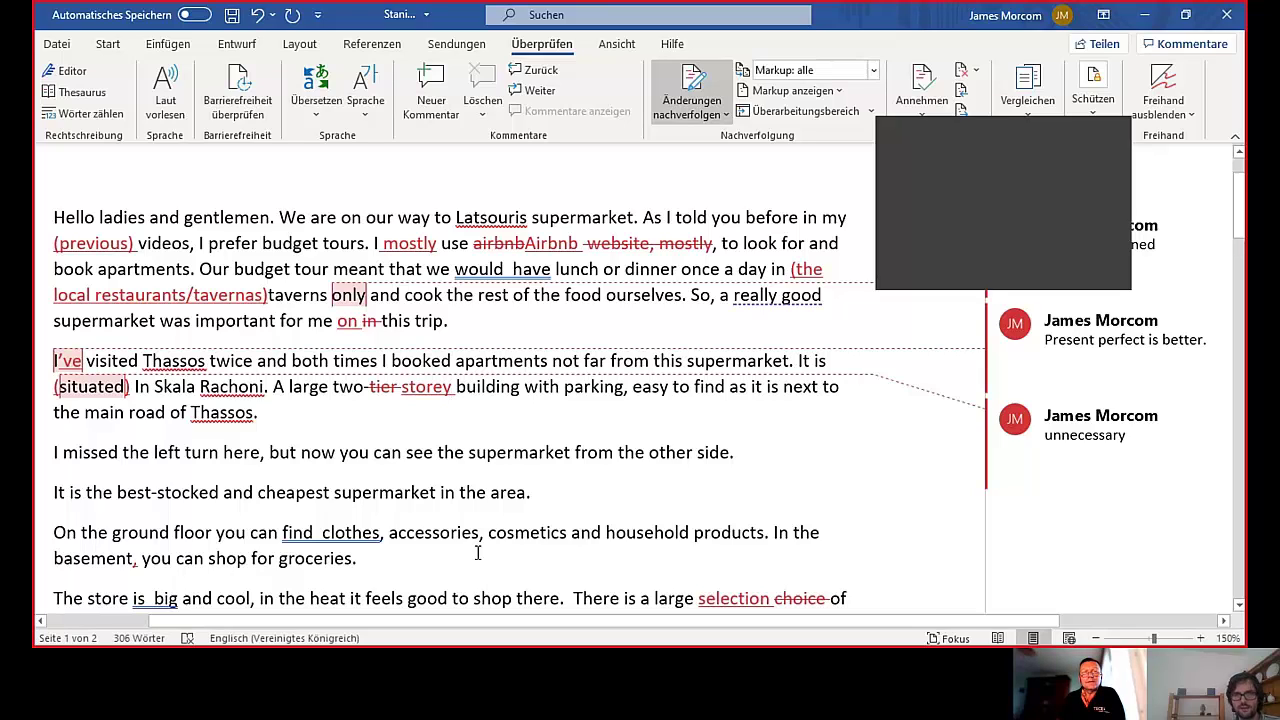
scroll(477, 553, "down", 2)
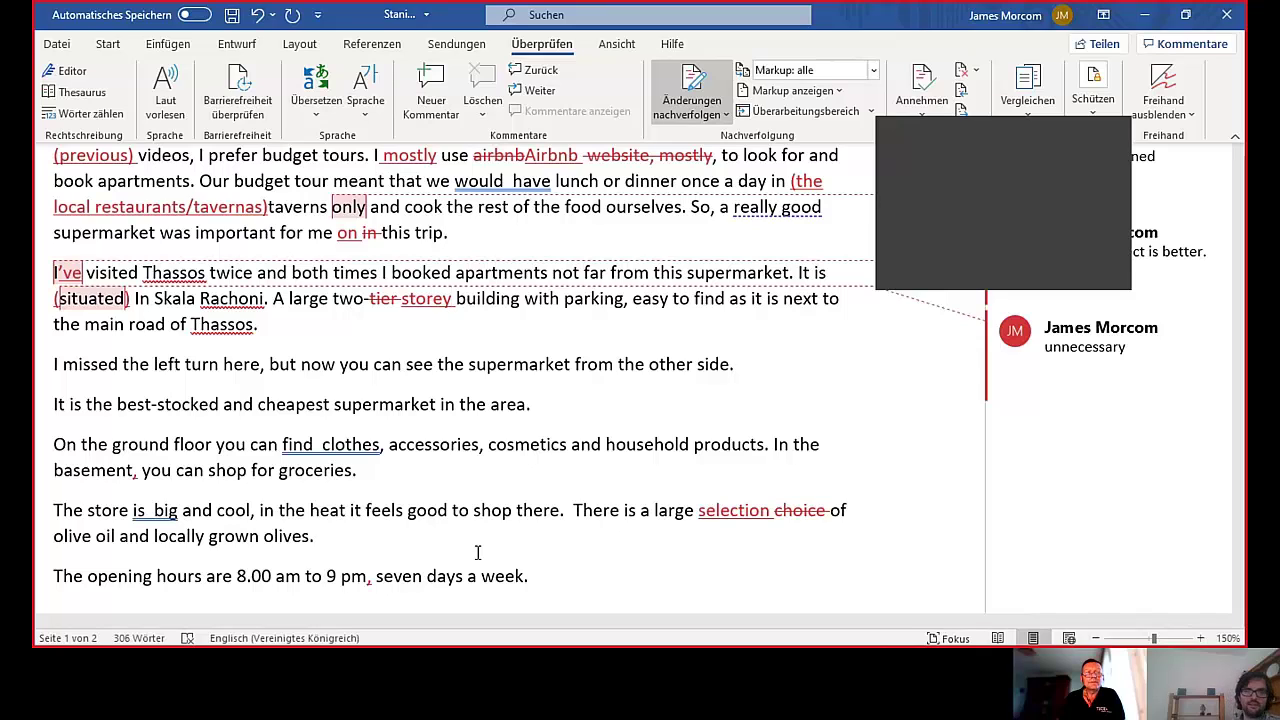
left_click(441, 463)
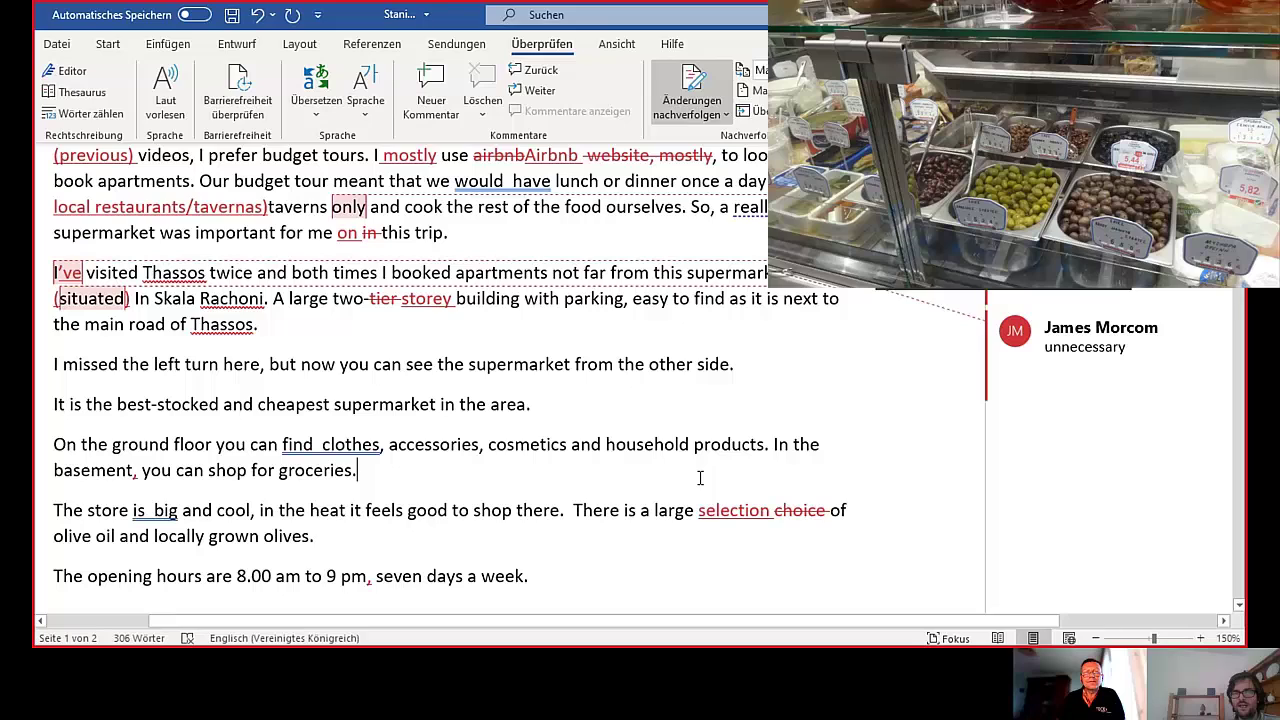
left_click(731, 512)
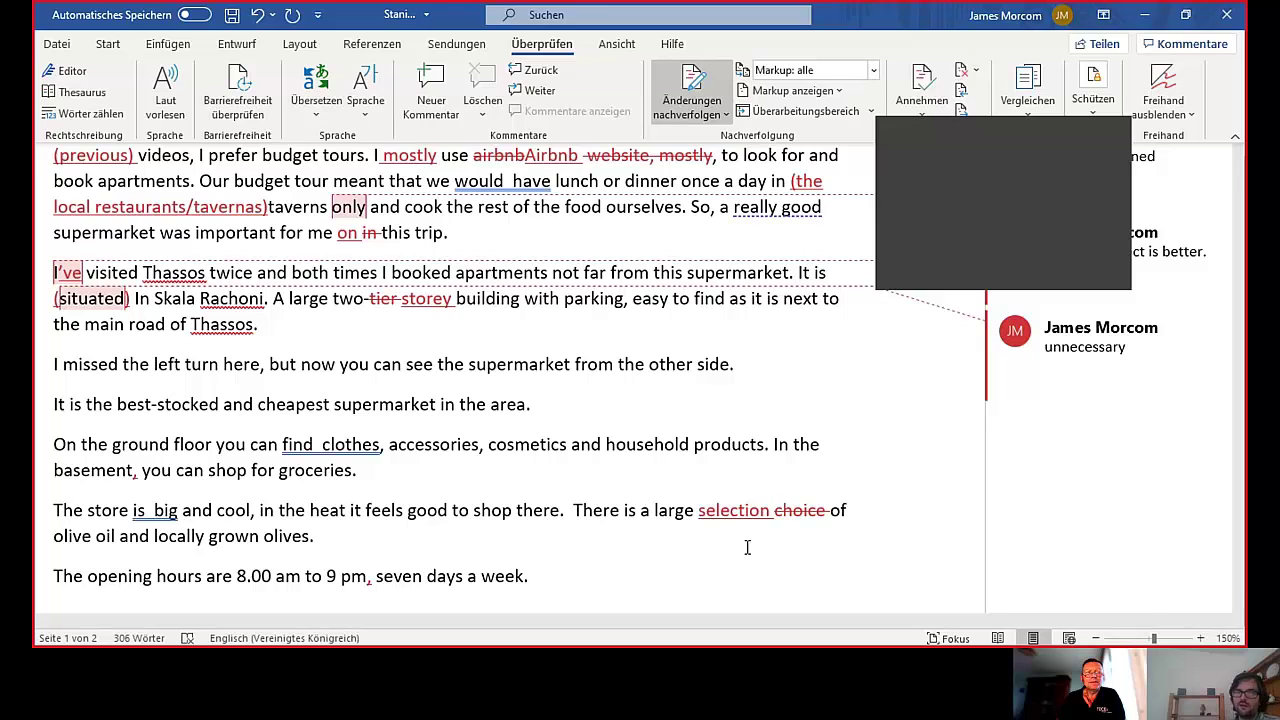
scroll(747, 547, "down", 3)
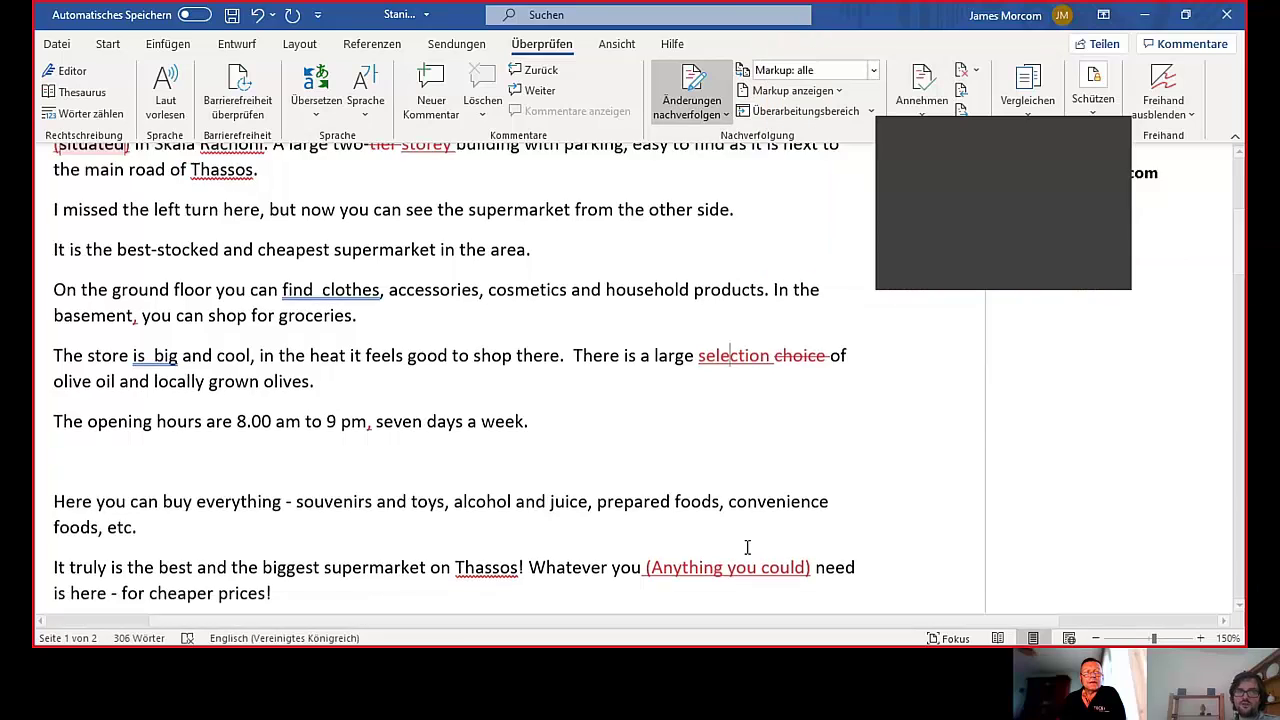
scroll(747, 547, "down", 1)
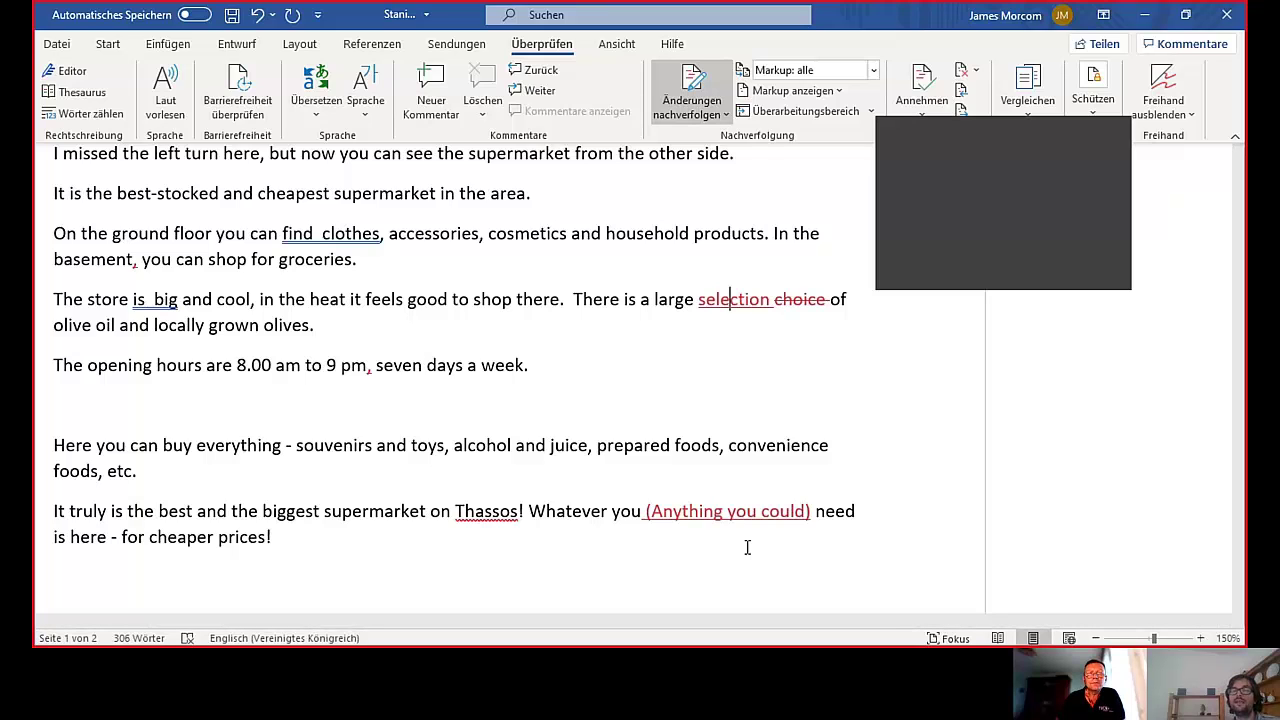
scroll(747, 547, "down", 5)
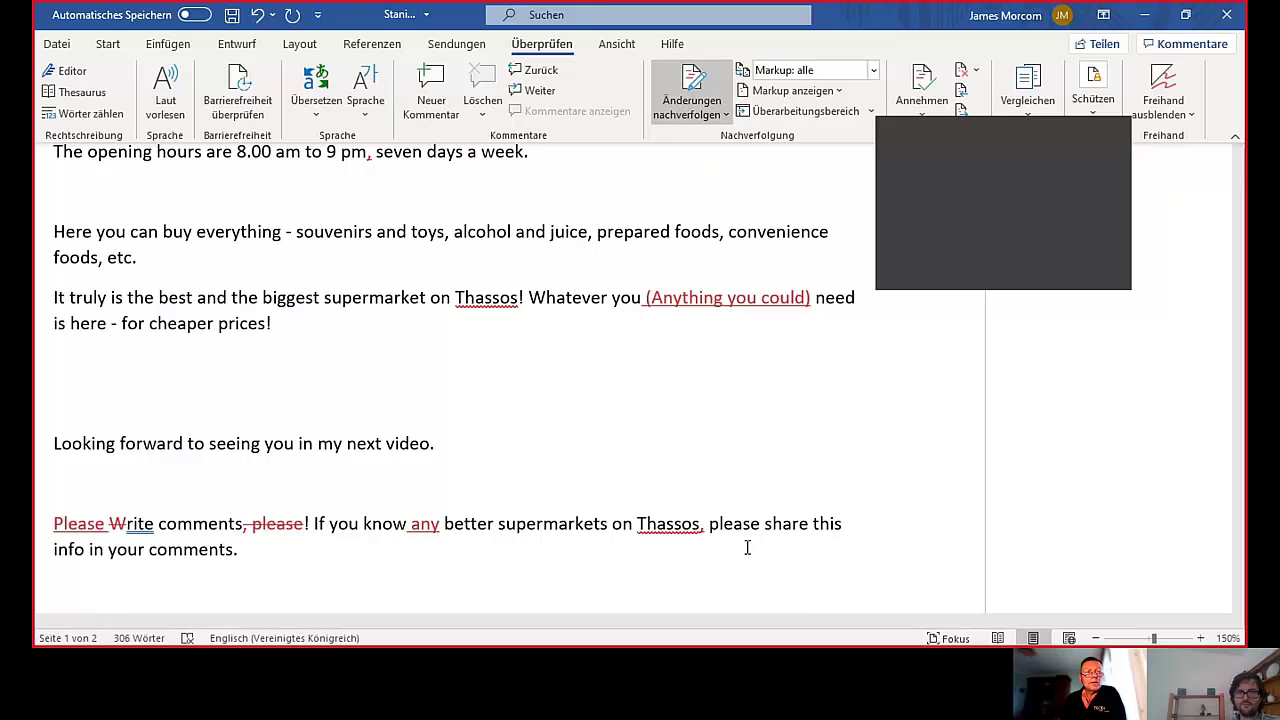
scroll(747, 548, "down", 5)
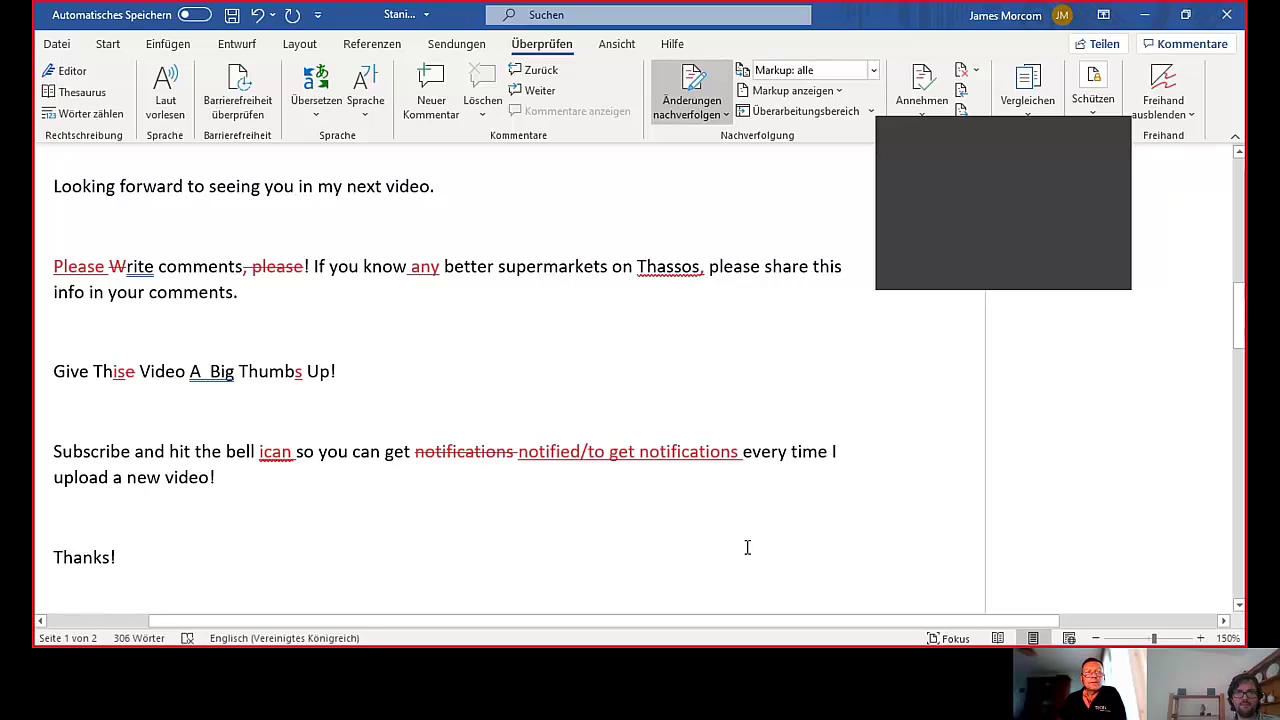
Correct the inserted word "ican" to "icon" in the subscribe sentence.
left_click(271, 451)
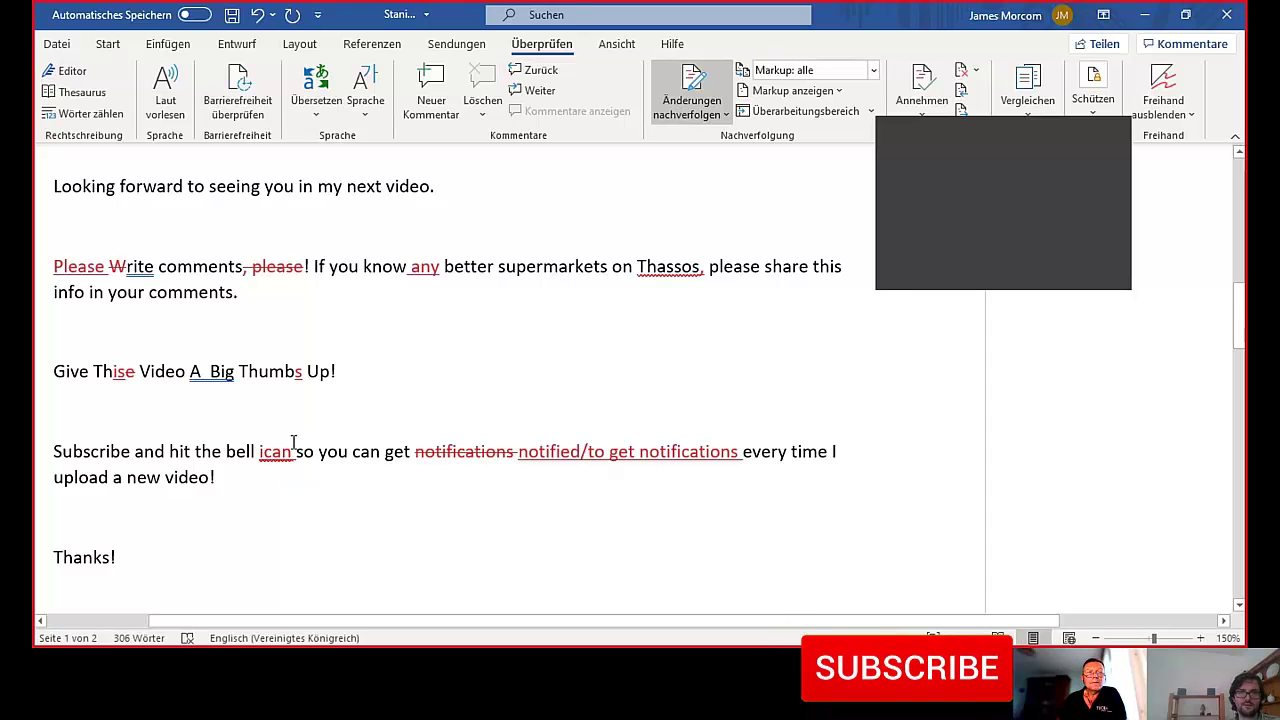
key("BackSpace")
type("o")
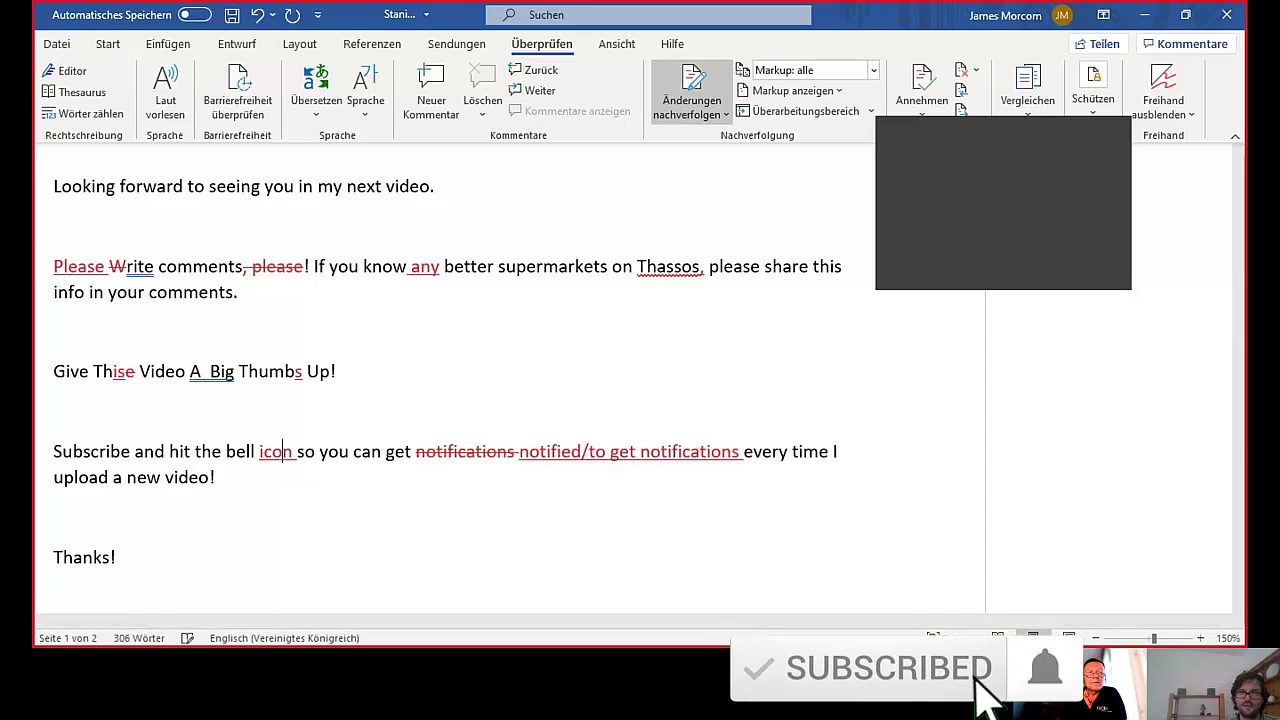
left_click(495, 512)
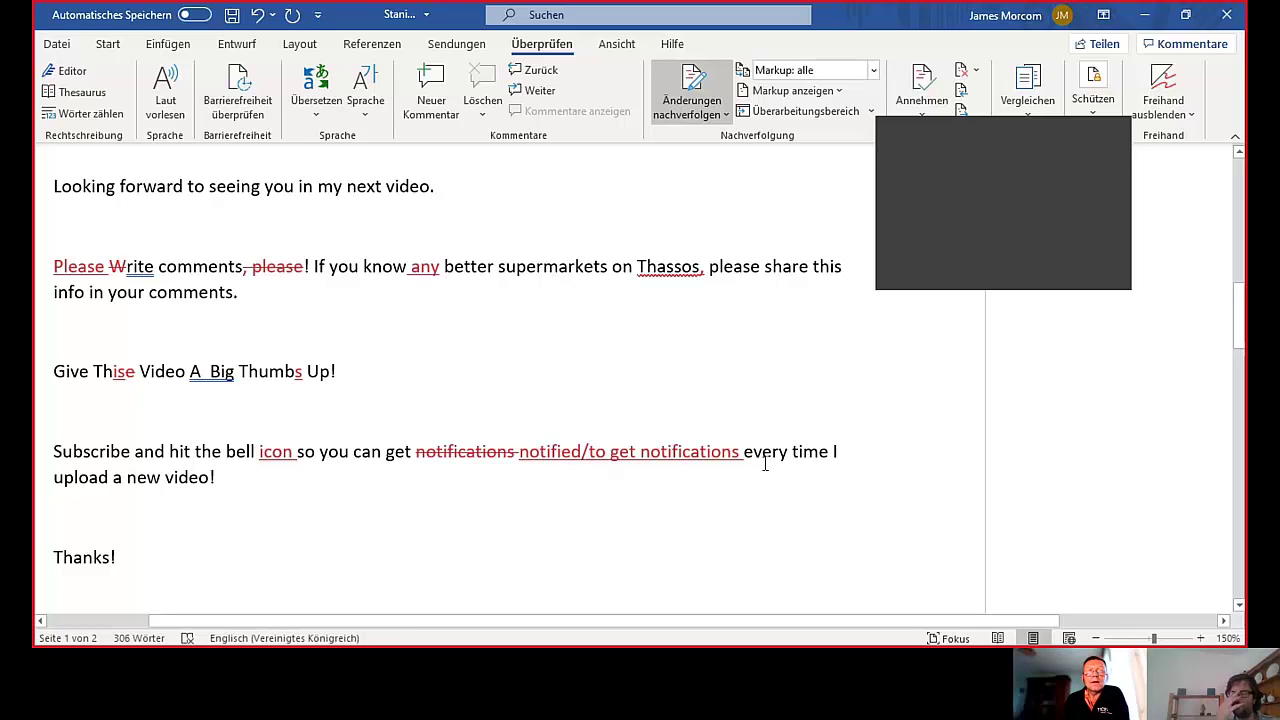
Add the comment "hit the bell icon to get notifications every time....." to the inserted word "notifications" in the subscribe sentence.
left_click(708, 451)
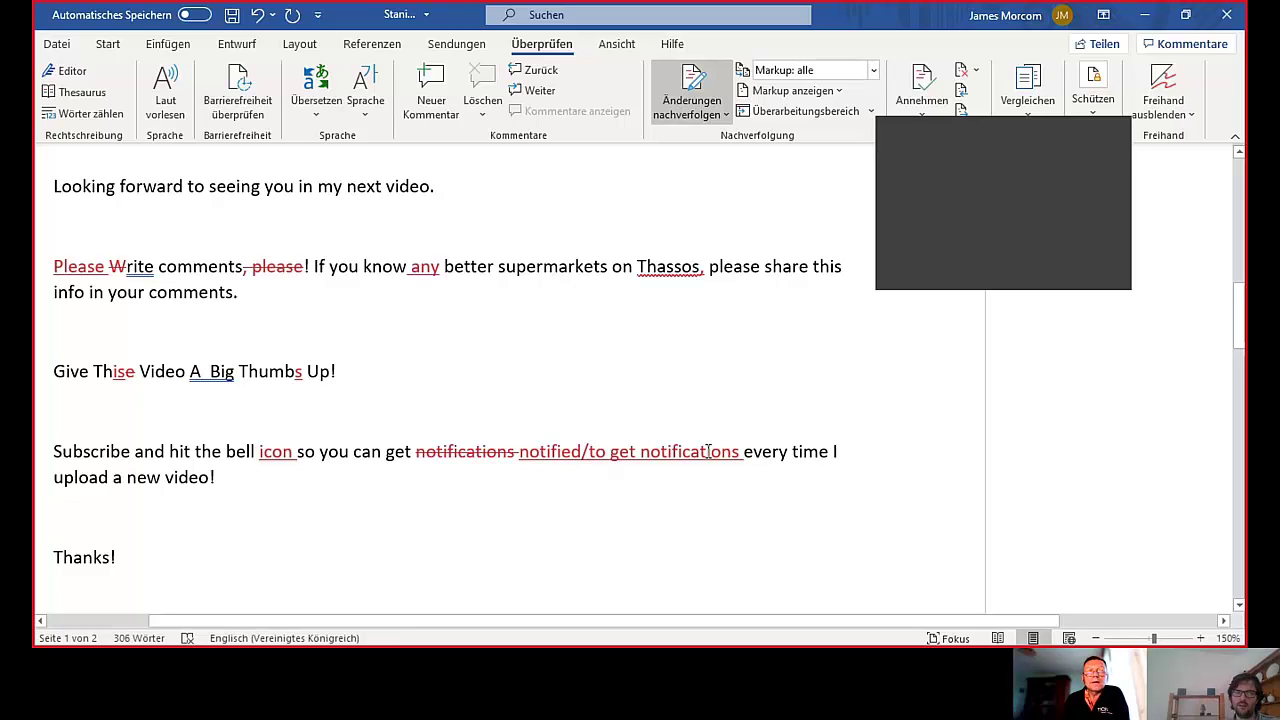
left_click(431, 100)
key("ctrl+v")
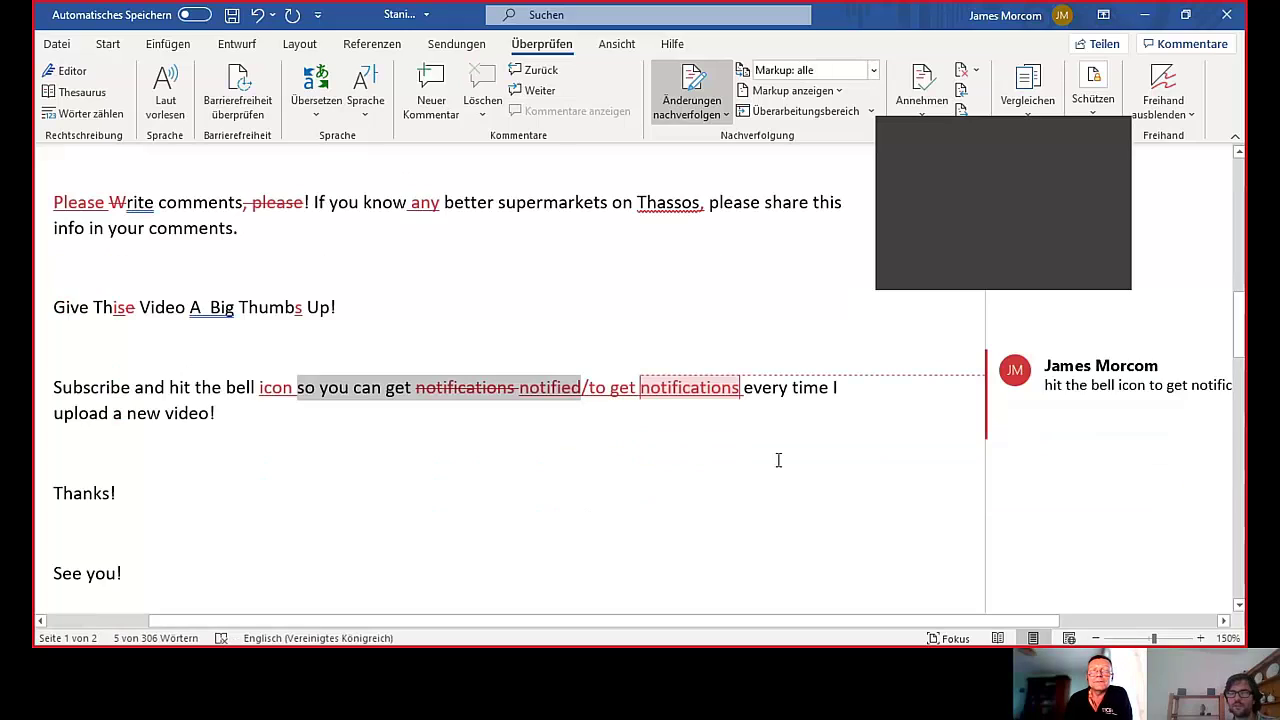
Examine the full comment on "notifications" and compare it with the subscribe sentence.
scroll(803, 621, "right", 5)
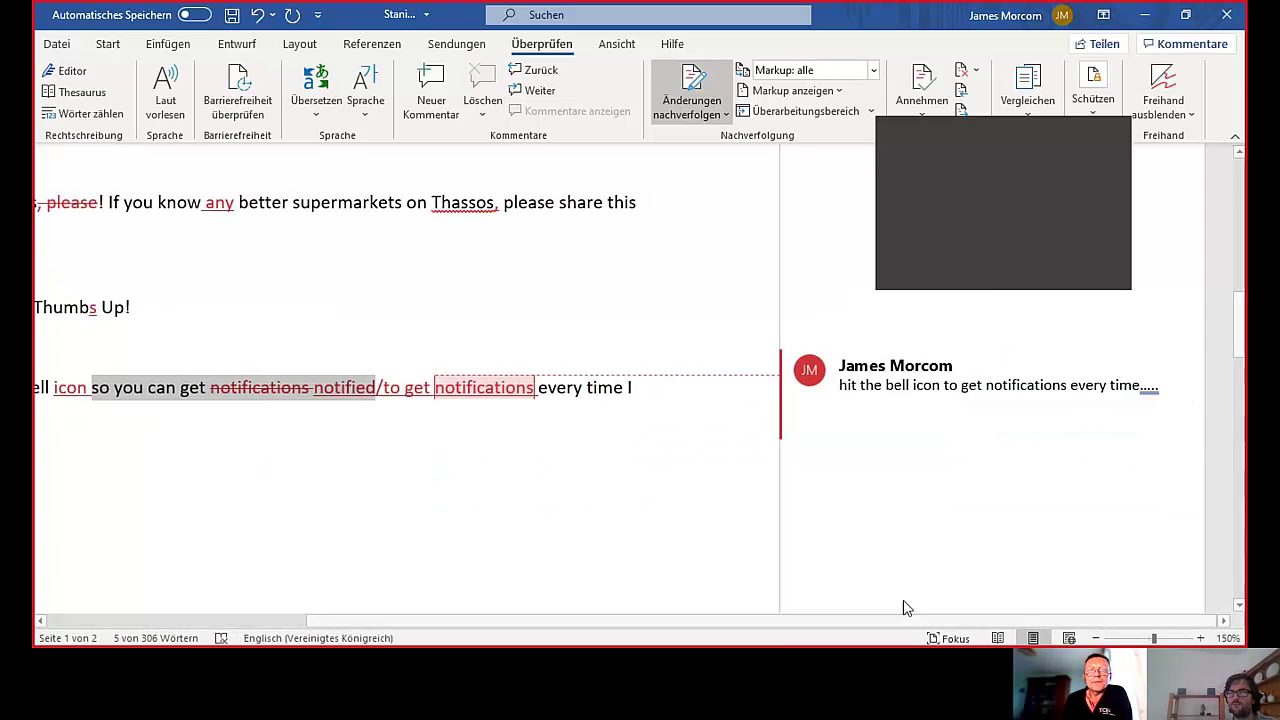
left_click(797, 438)
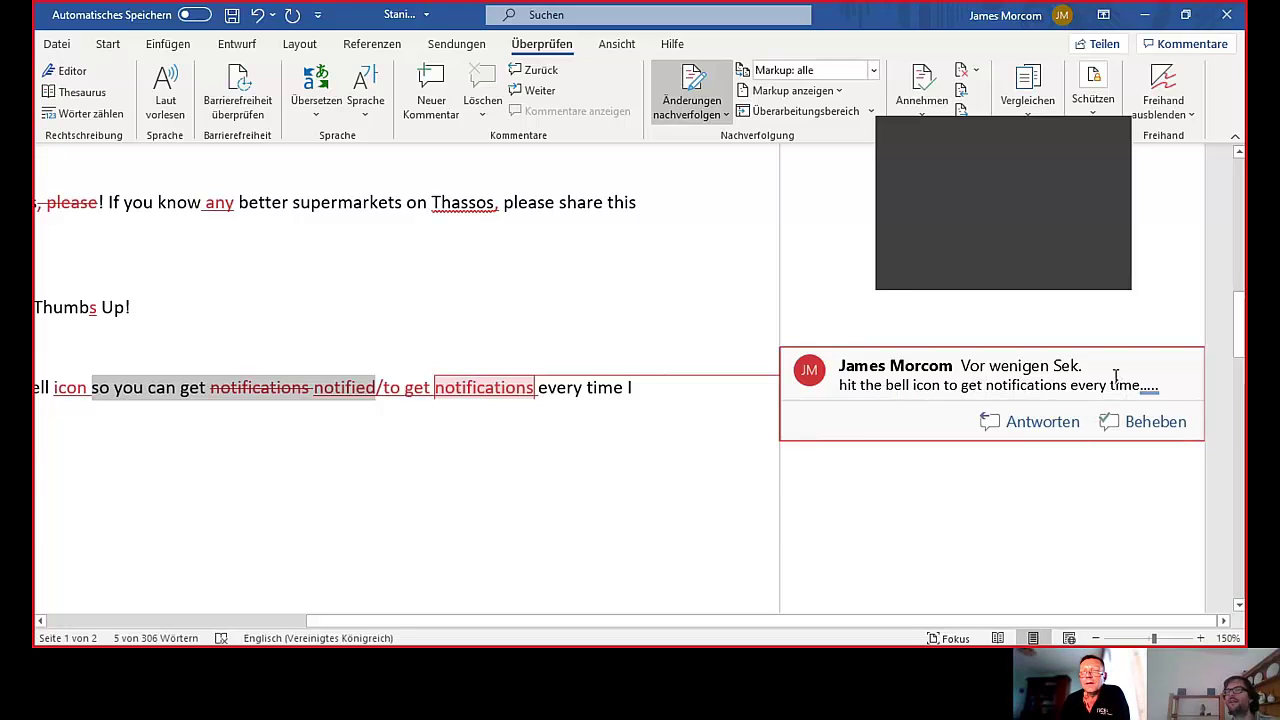
key("Escape")
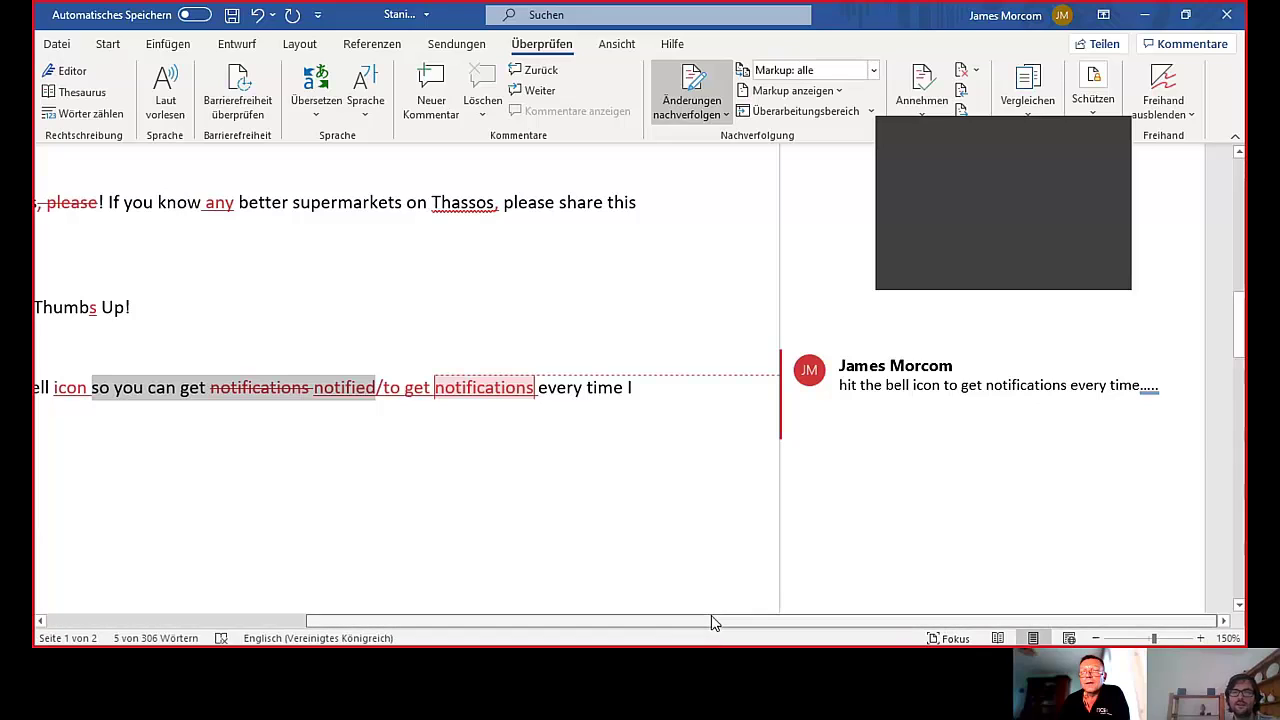
left_click_drag(713, 621, 434, 597)
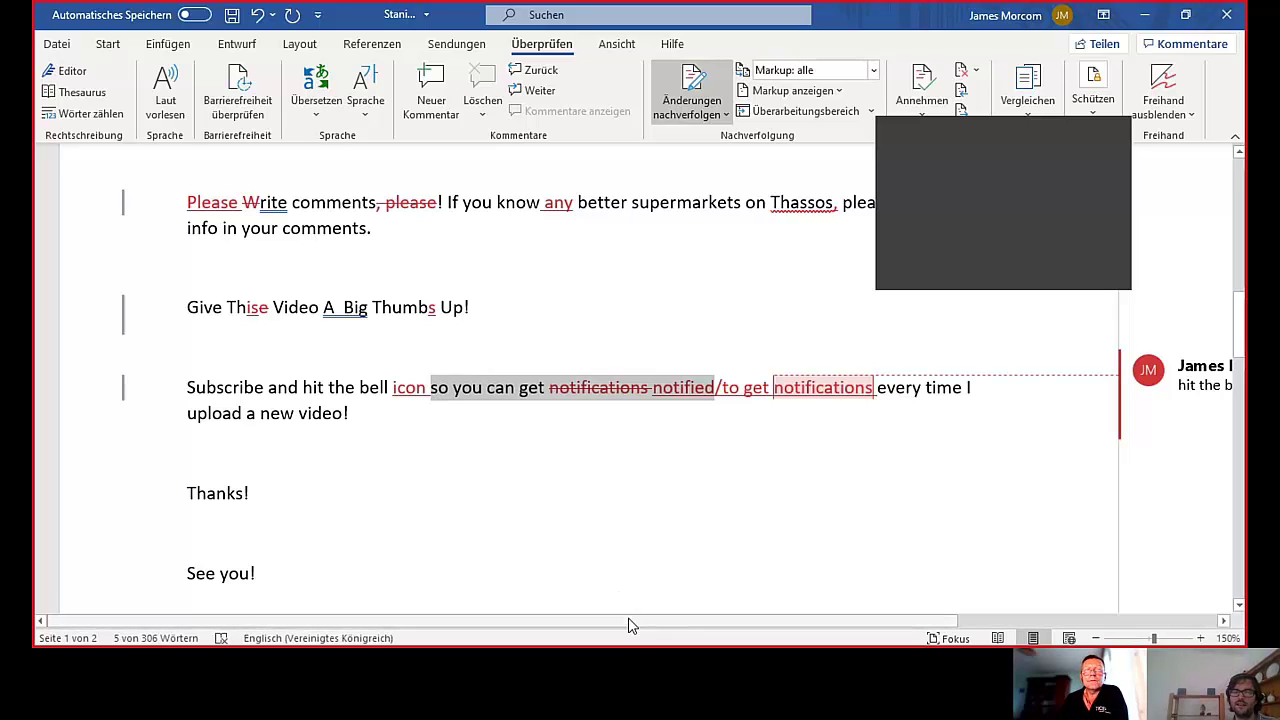
left_click_drag(631, 622, 814, 620)
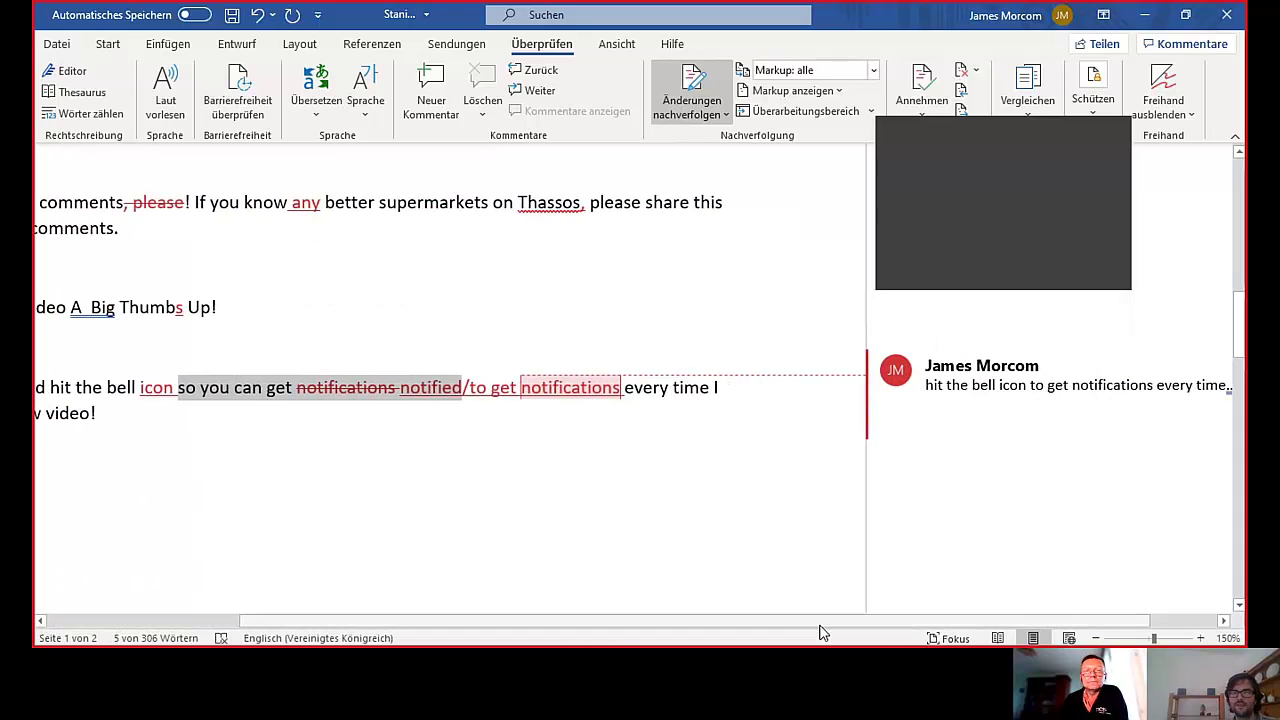
left_click_drag(828, 627, 891, 623)
left_click(848, 386)
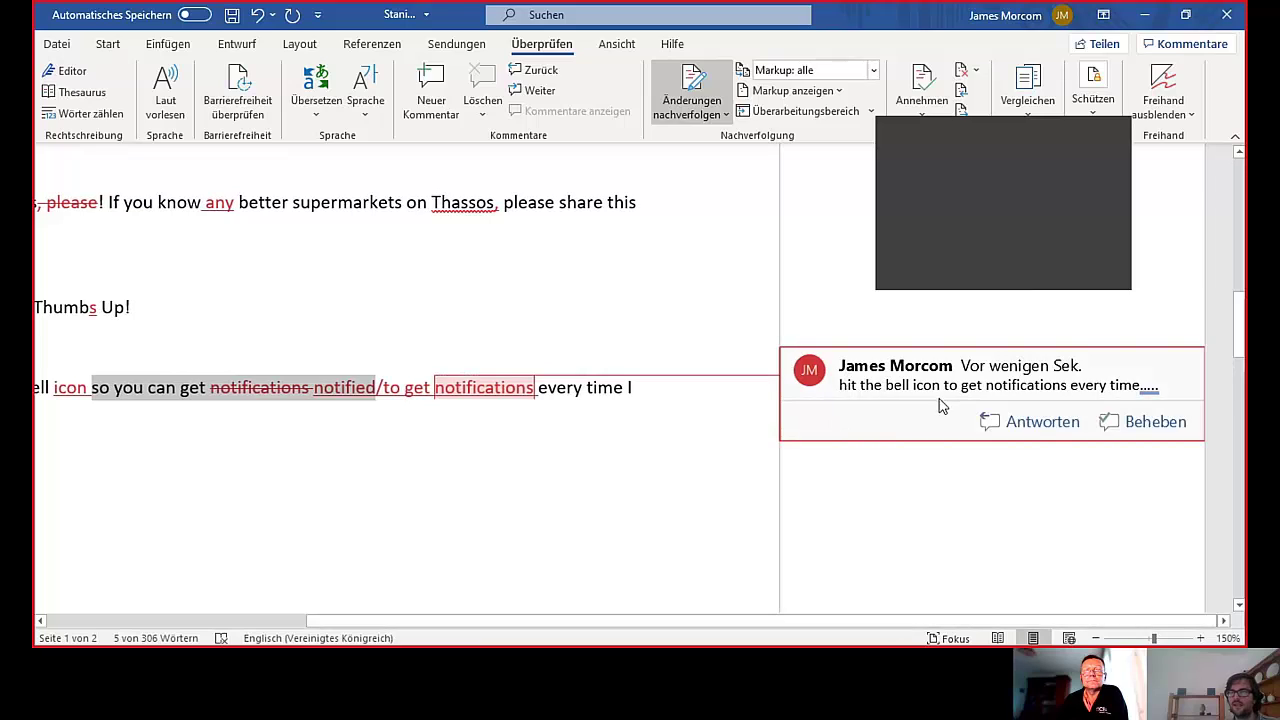
left_click(743, 531)
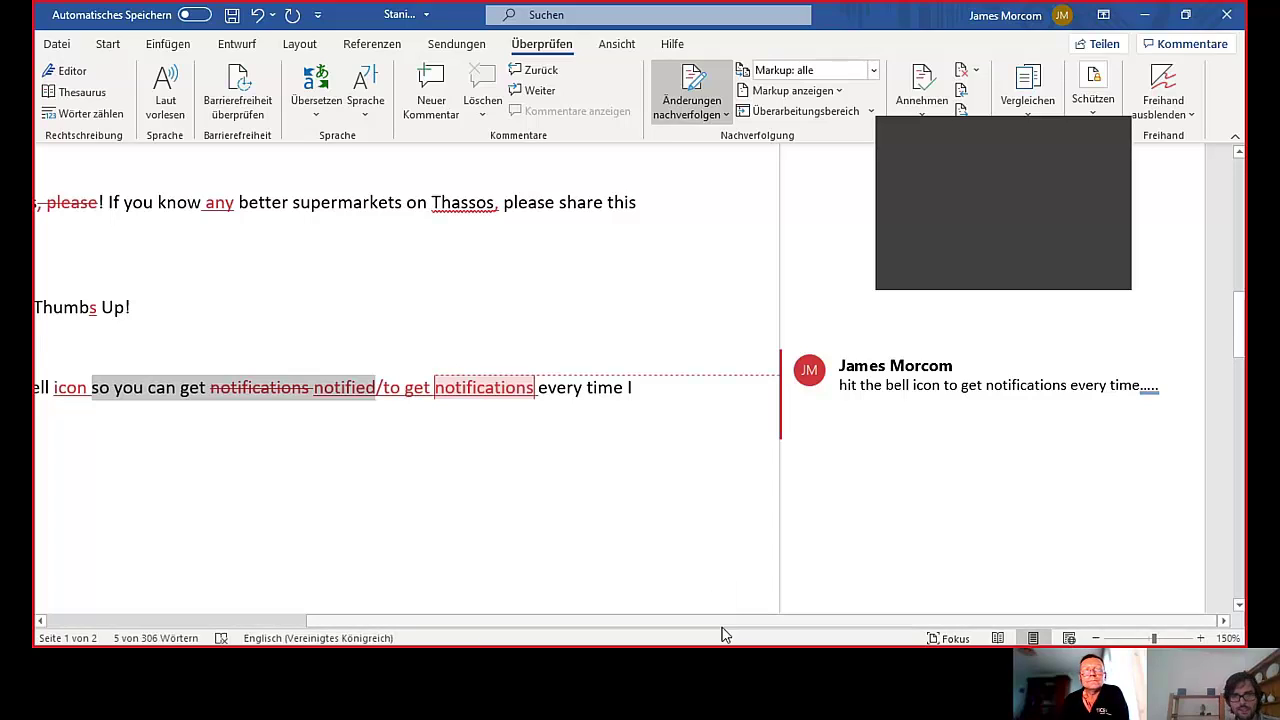
Examine the comment attached to "moments" in the sentence "We remember moments!" on the second page.
left_click_drag(720, 621, 415, 611)
scroll(415, 611, "down", 3)
scroll(415, 611, "down", 5)
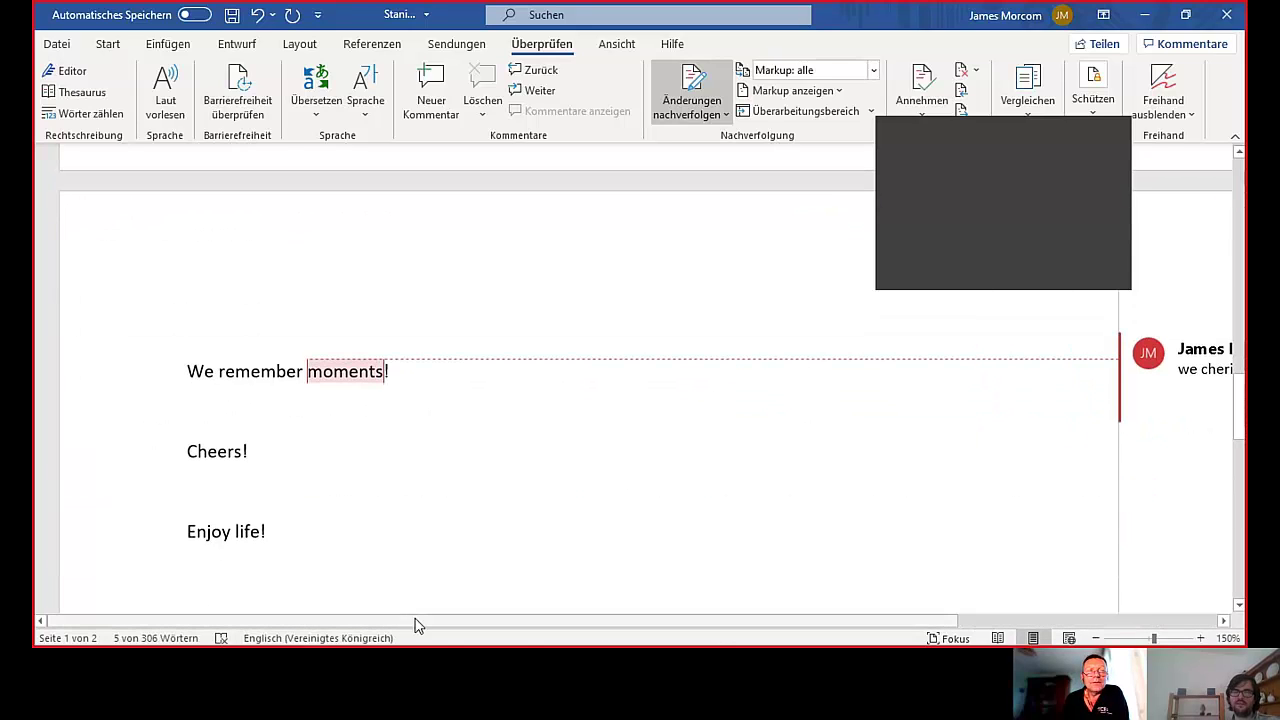
left_click_drag(415, 621, 632, 638)
left_click(986, 400)
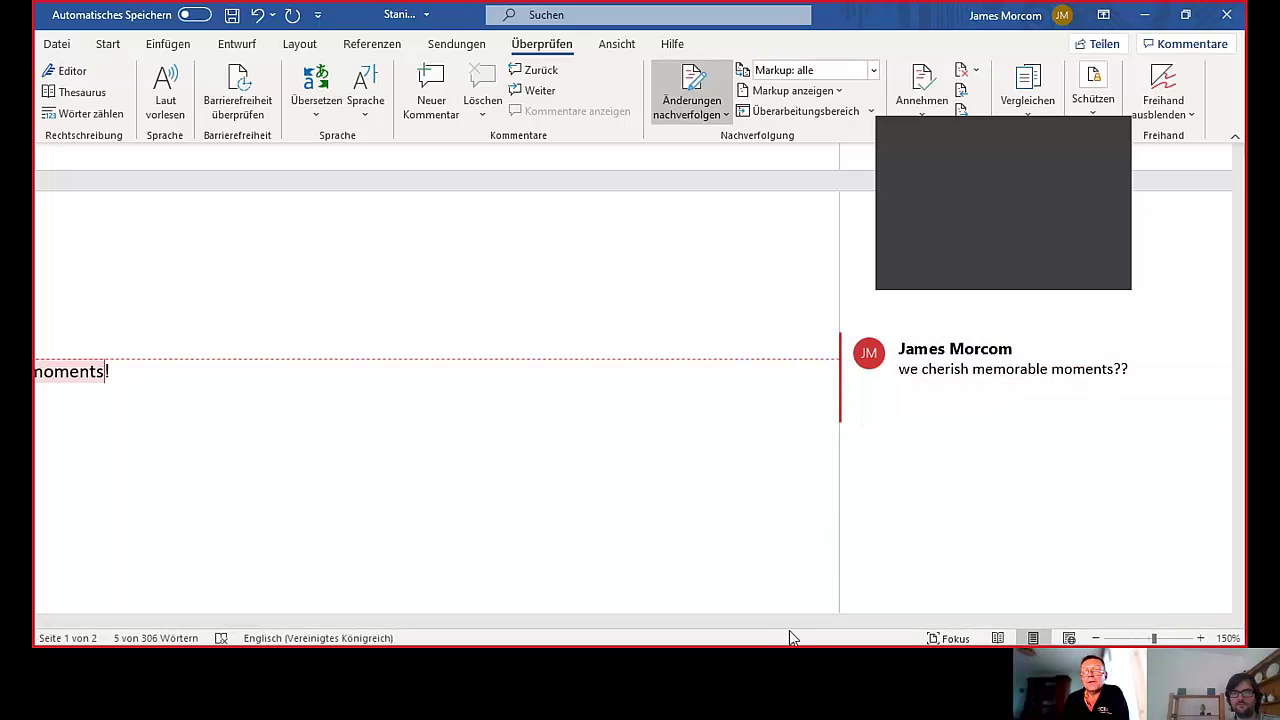
Replace "We remember moments" on the second page with "We cherish memorable moments" as a tracked change, keeping the exclamation mark.
left_click_drag(791, 631, 618, 628)
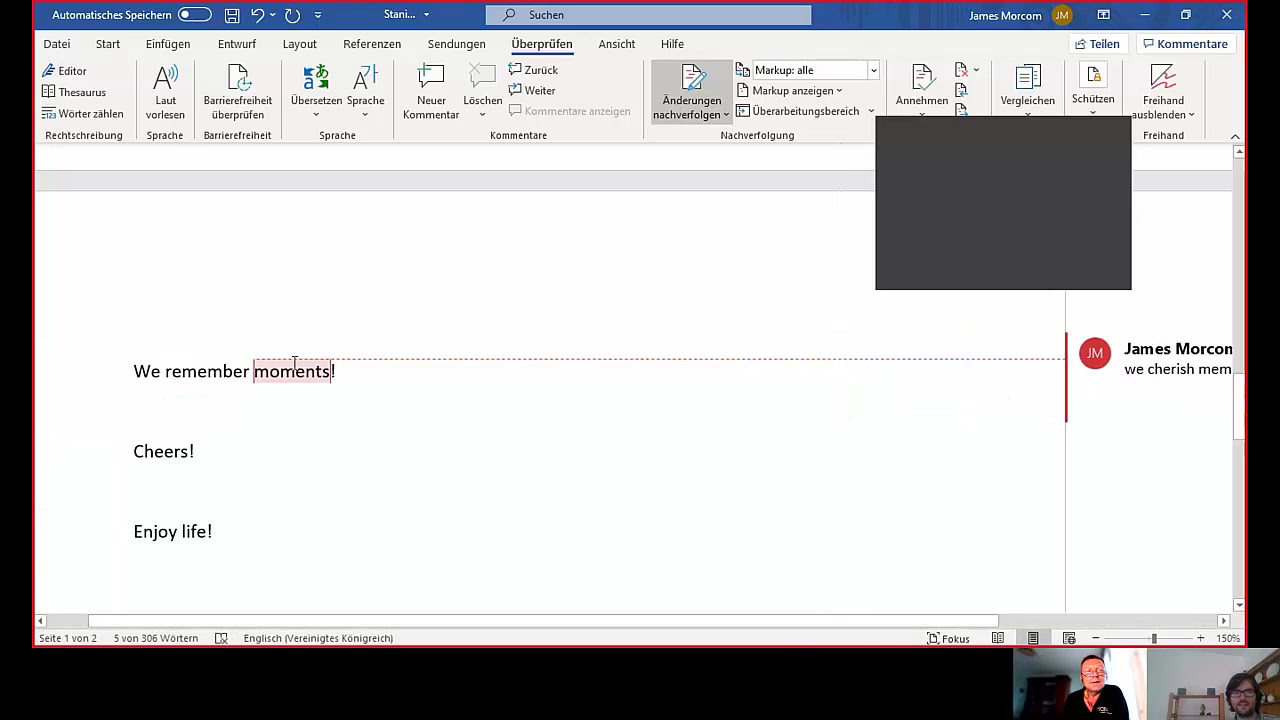
left_click_drag(139, 375, 297, 378)
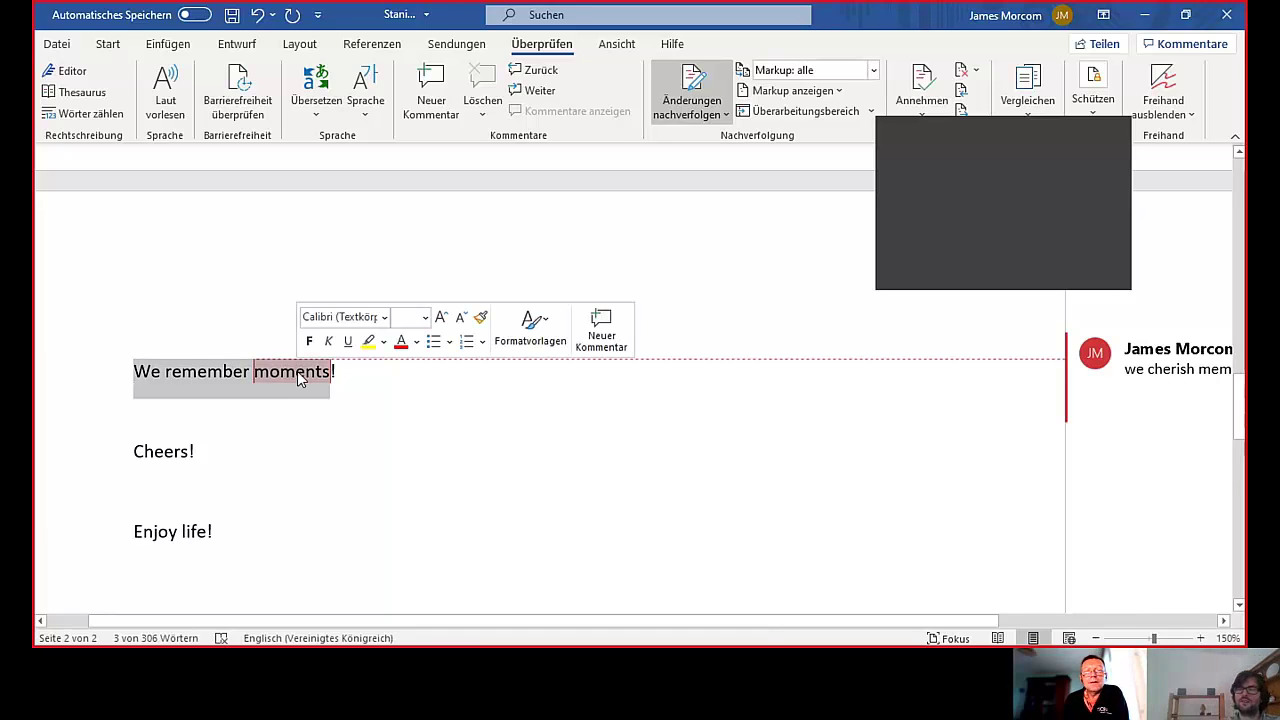
key("BackSpace")
type("We cherri")
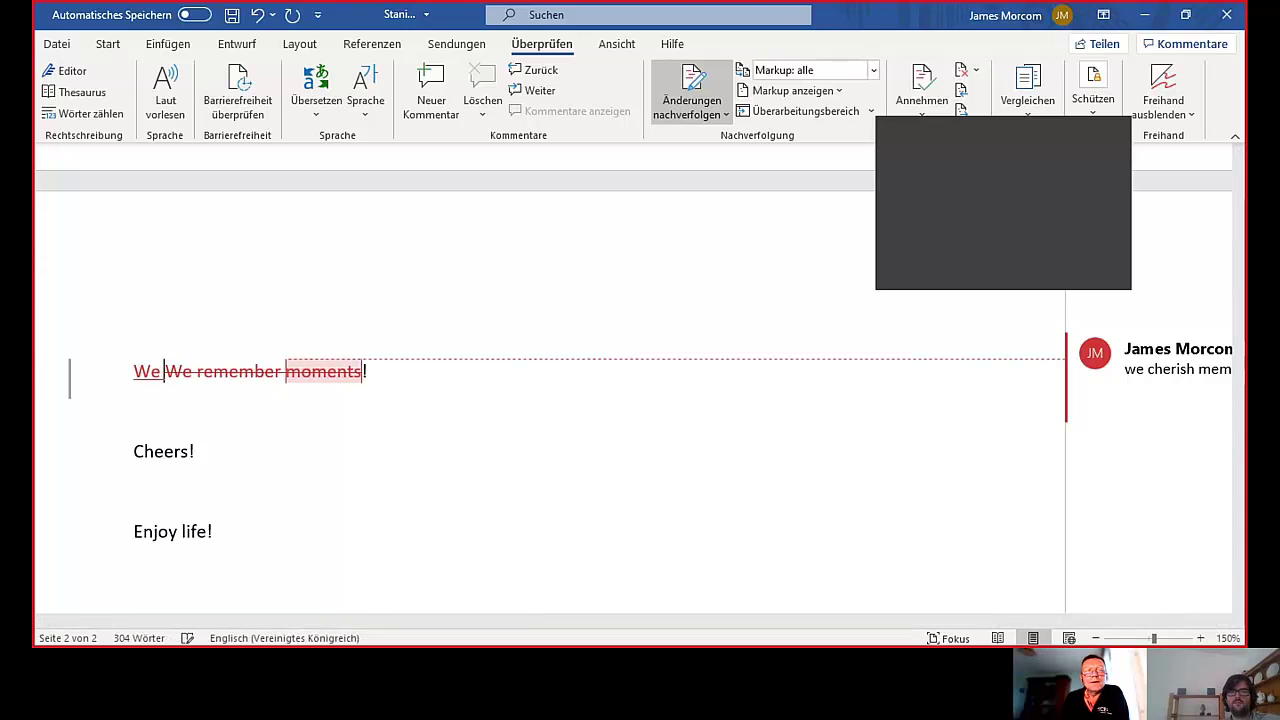
key("BackSpace")
key("BackSpace")
type("ish you")
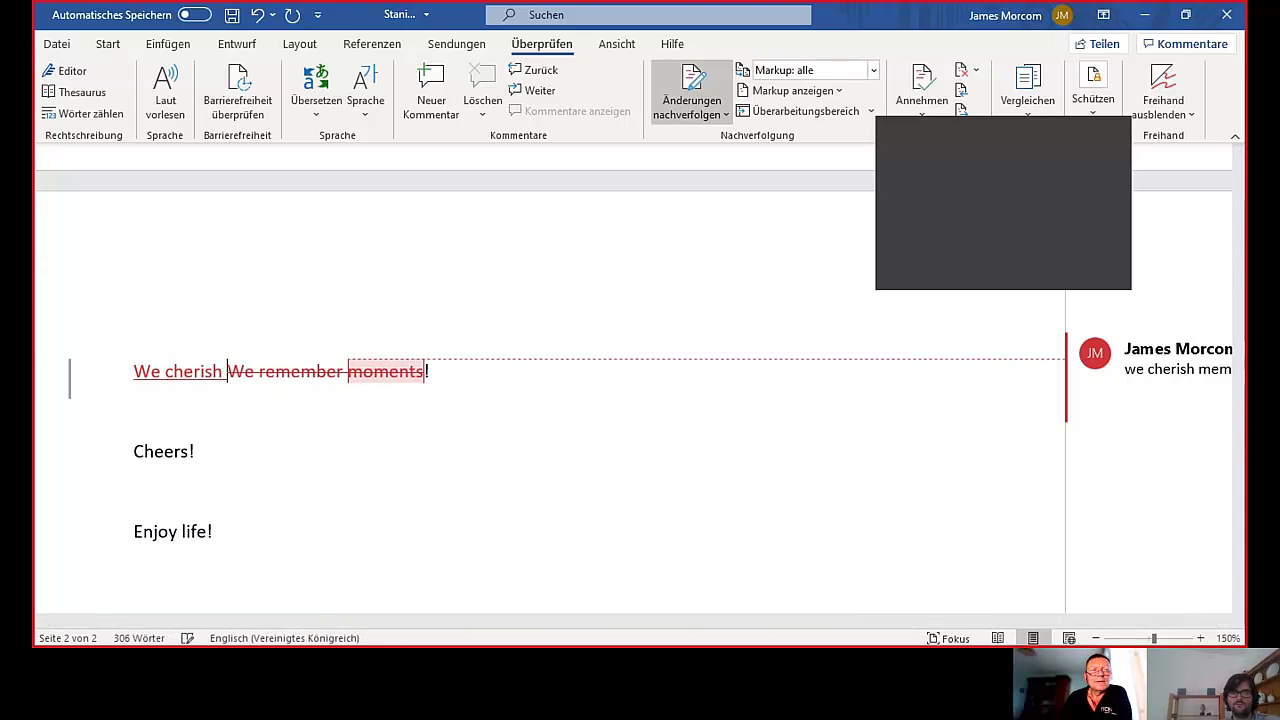
key("BackSpace")
key("BackSpace")
key("BackSpace")
type("memorable mom")
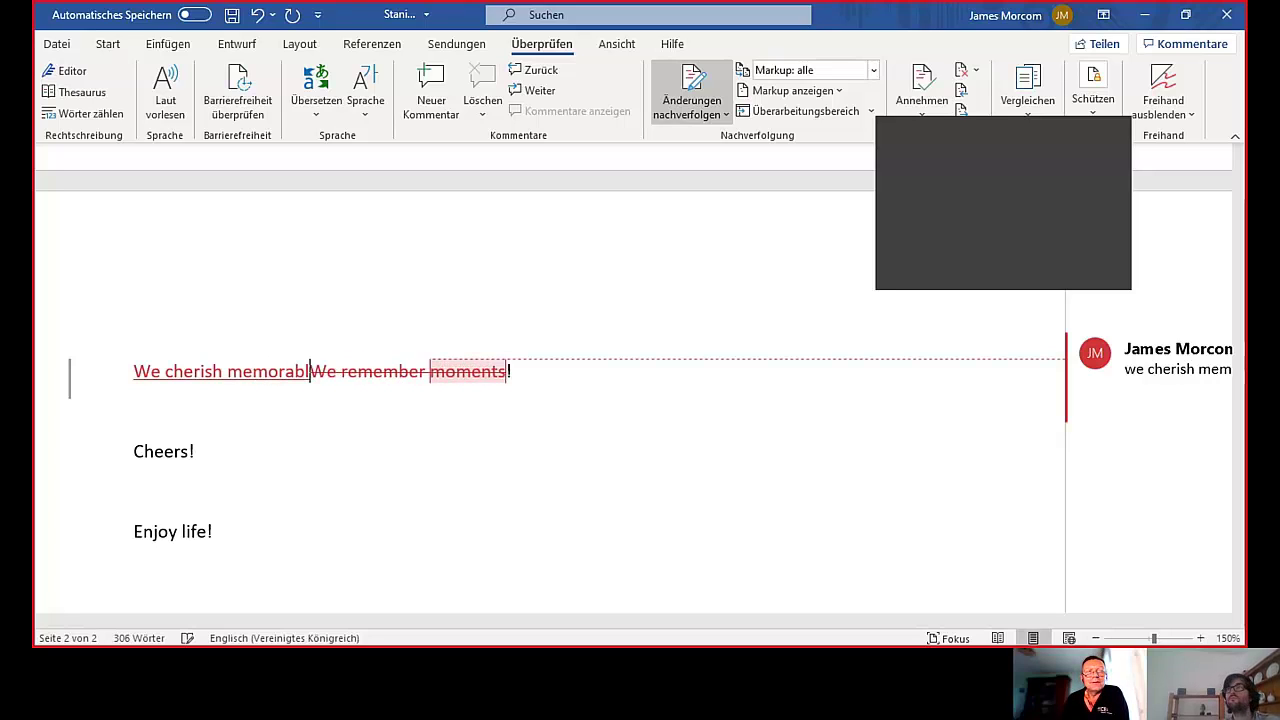
type("ents")
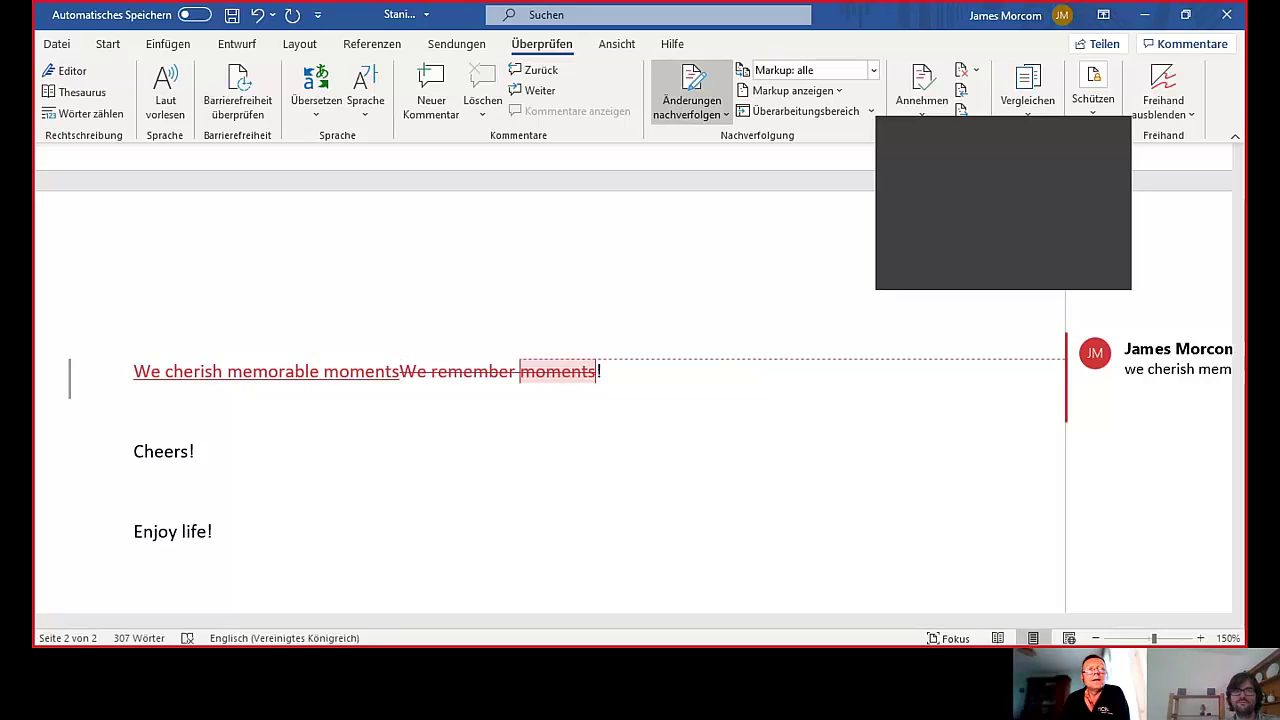
Look over the tracked changes and comments throughout the script, from the opening paragraph to the closing lines.
scroll(243, 494, "down", 2)
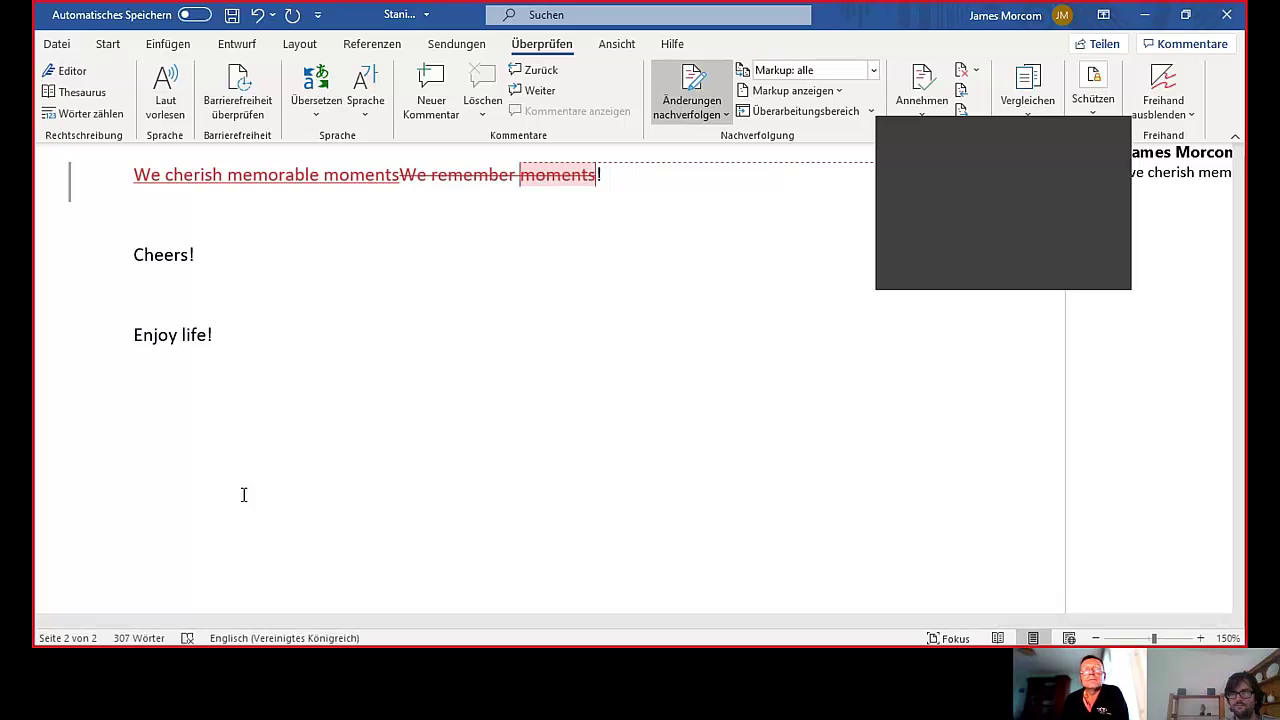
scroll(243, 494, "down", 3)
scroll(243, 494, "up", 10)
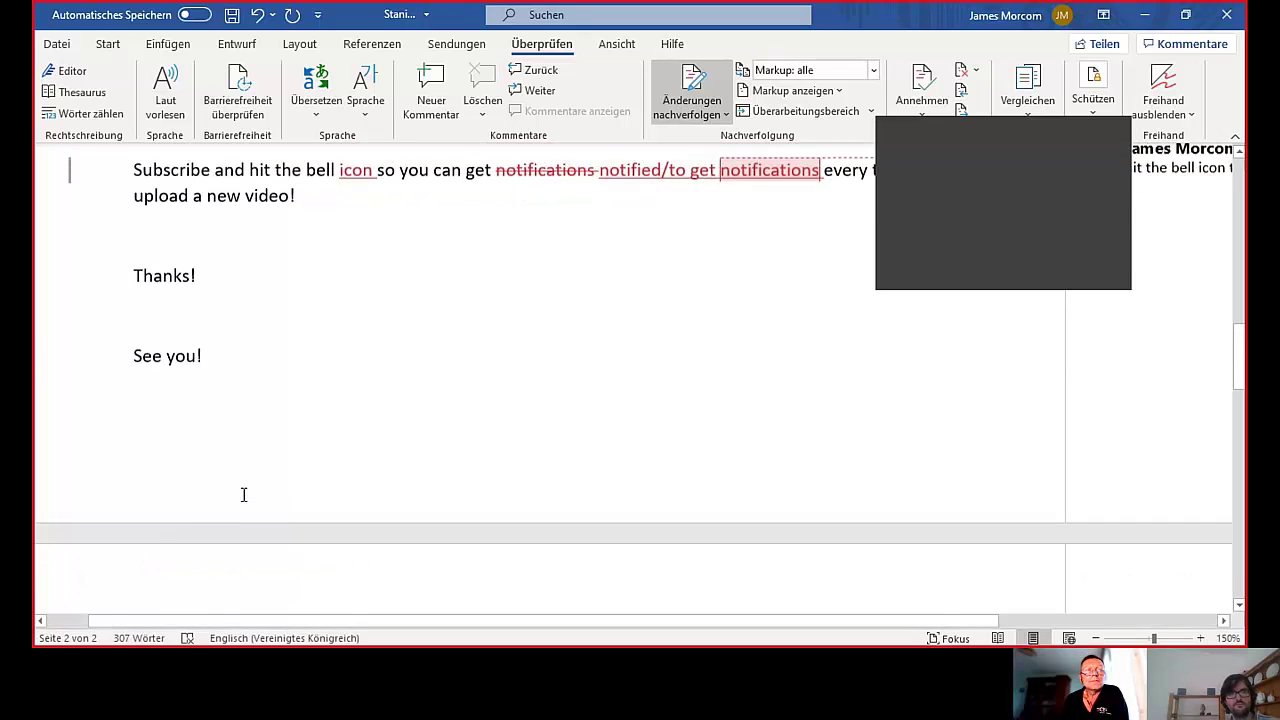
scroll(243, 494, "up", 10)
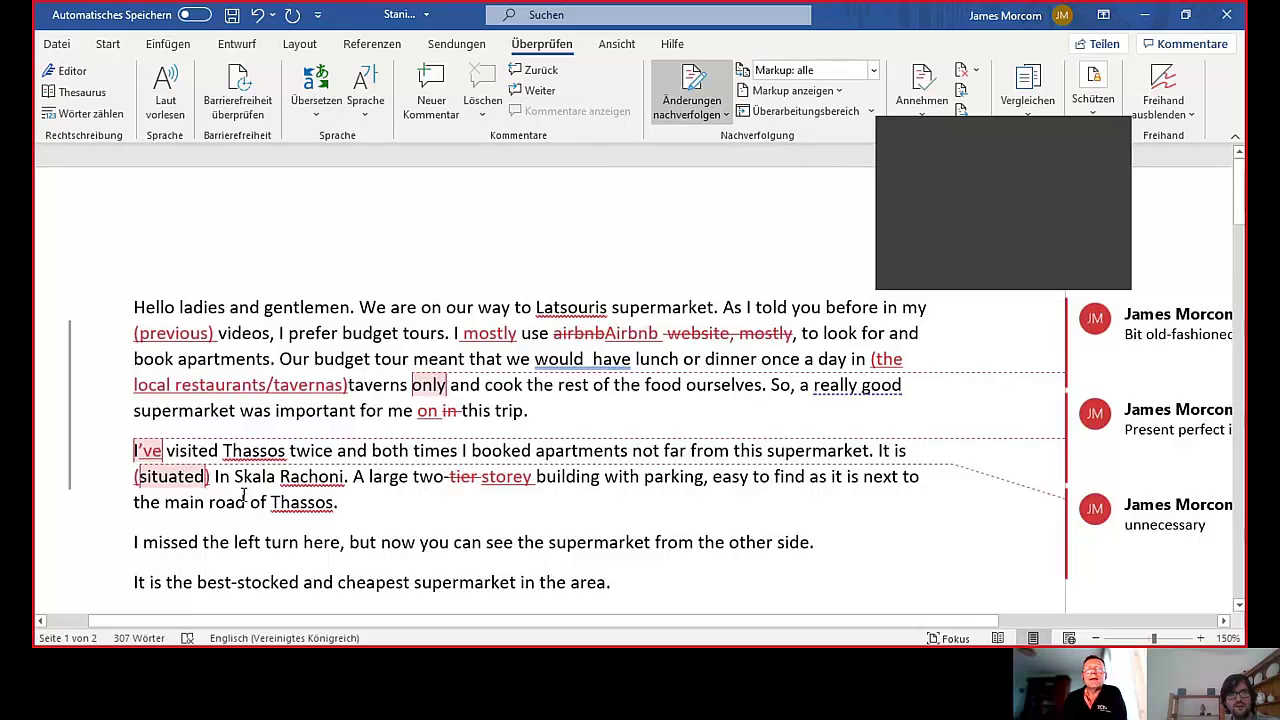
scroll(243, 494, "down", 15)
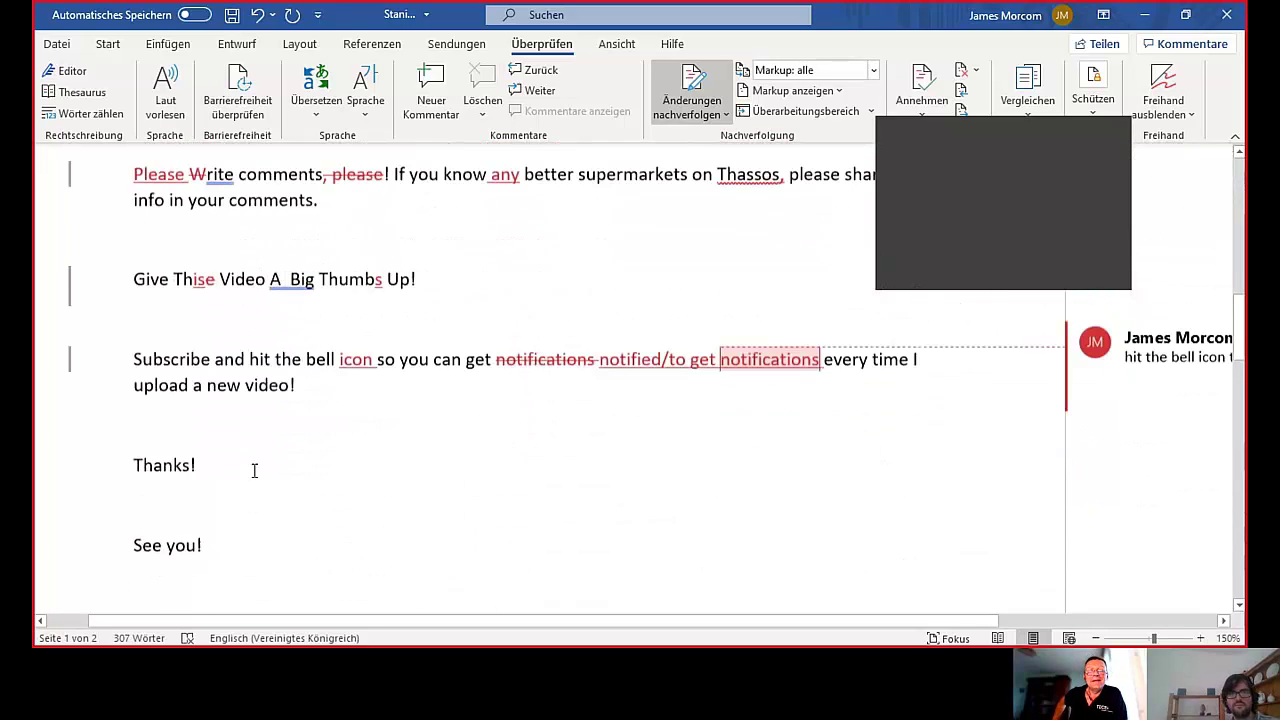